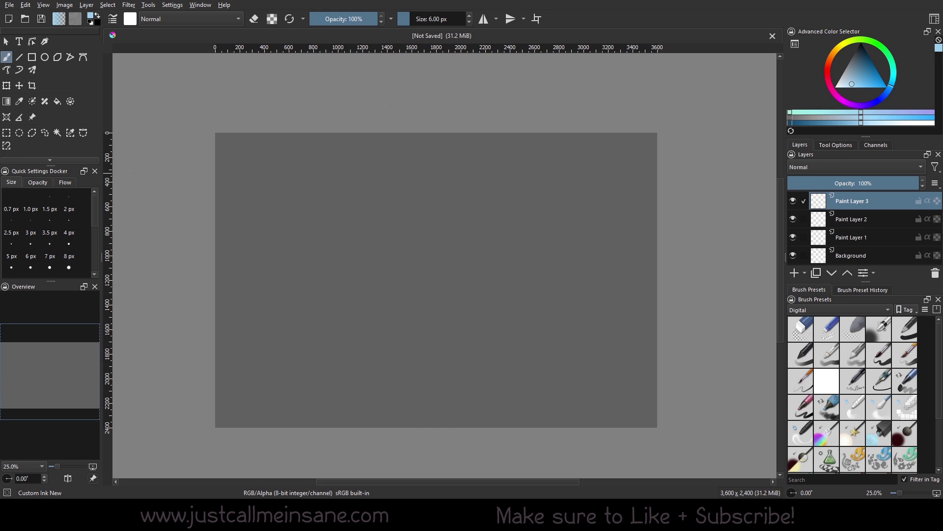
# - Show the Settings > Dockers submenu to see which panels are checked as enabled
pyautogui.click(170, 6)
pyautogui.moveTo(197, 85)
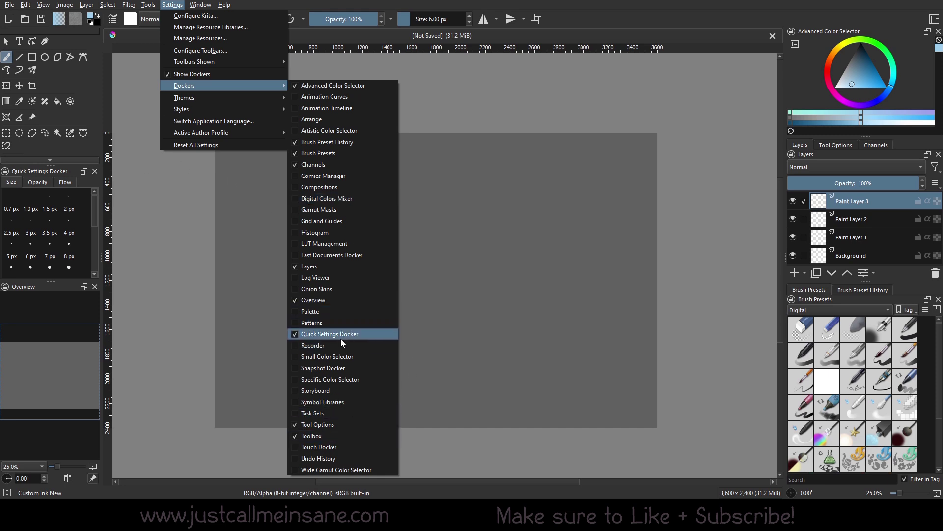
# - Close the docker list and set the brush size to 80 px from the Quick Settings presets
pyautogui.click(95, 213)
pyautogui.scroll(-5, 94, 213)
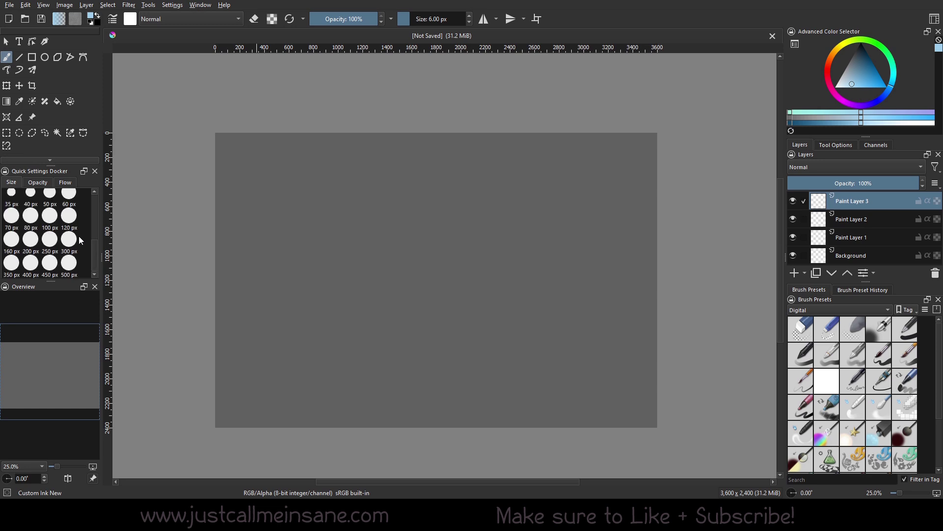
pyautogui.click(30, 215)
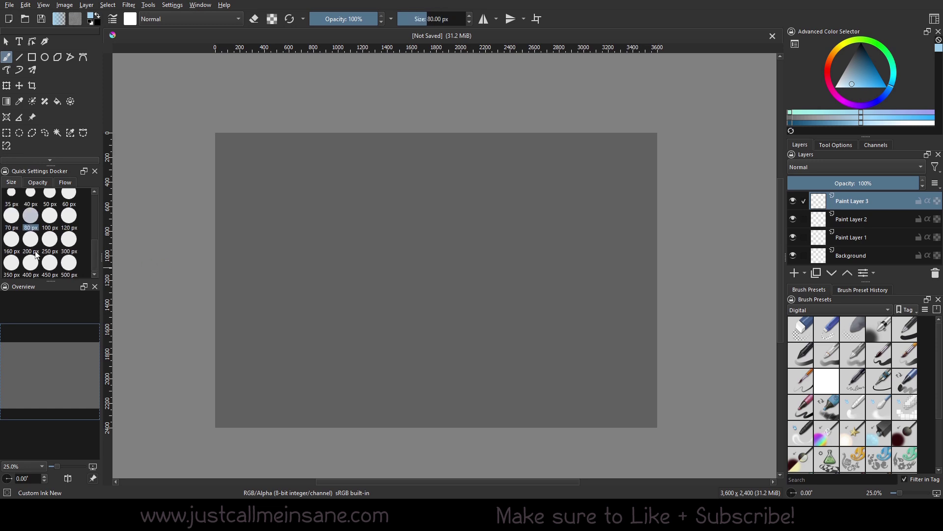
pyautogui.scroll(5, 57, 250)
pyautogui.scroll(-2, 64, 251)
pyautogui.scroll(2, 64, 251)
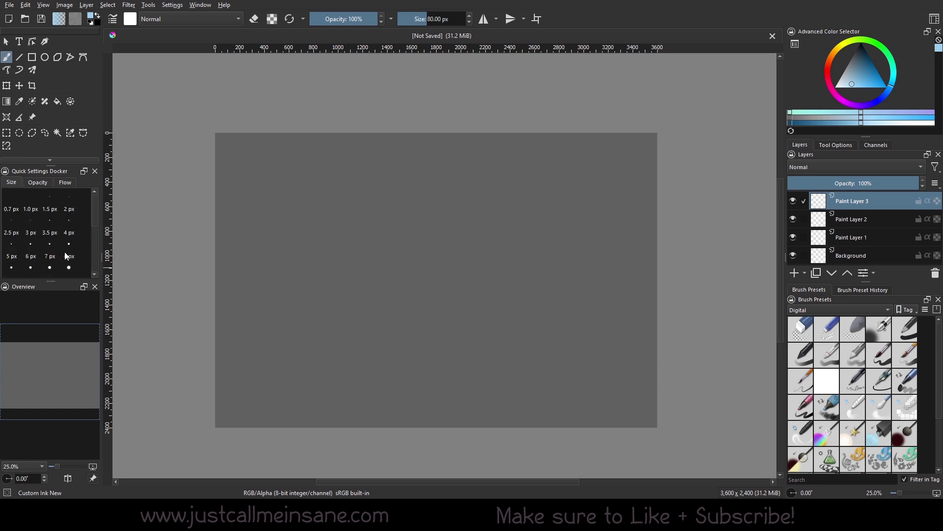
pyautogui.scroll(-3, 65, 254)
# - Try brush size presets 30, 25, 50, 300 and 4 px, finishing on 6 px
pyautogui.click(69, 244)
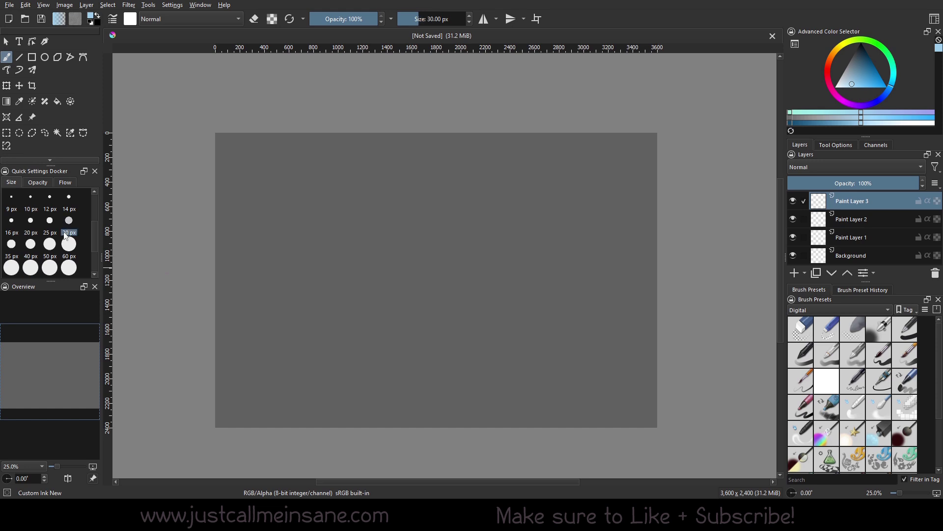
pyautogui.click(48, 236)
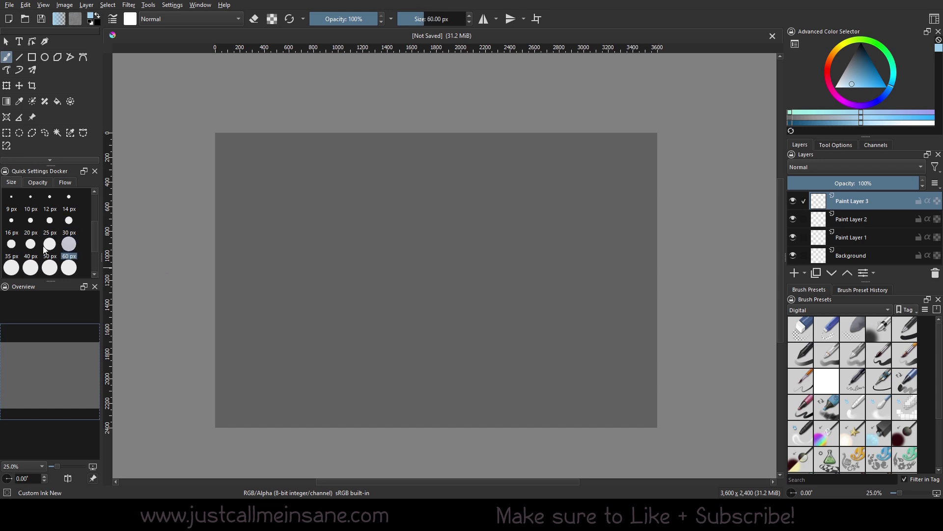
pyautogui.click(47, 245)
pyautogui.scroll(-2, 39, 245)
pyautogui.click(68, 241)
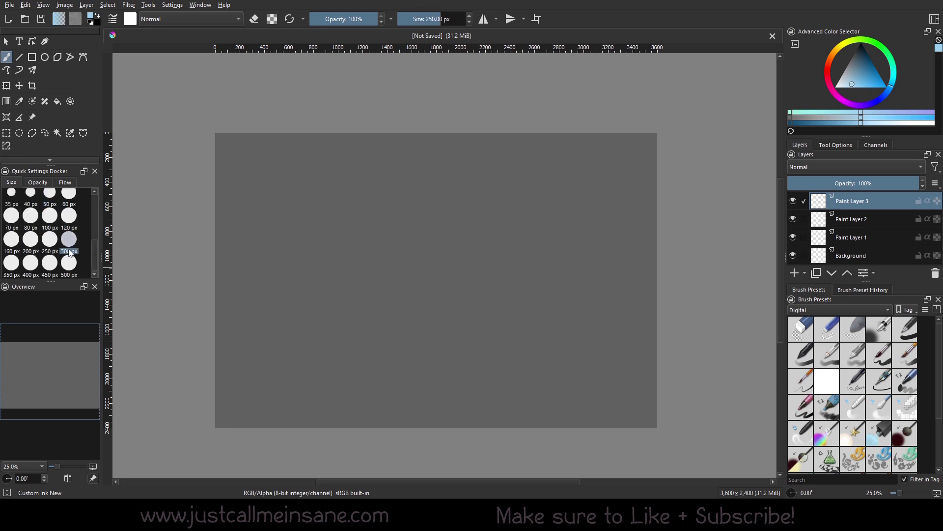
pyautogui.scroll(5, 54, 243)
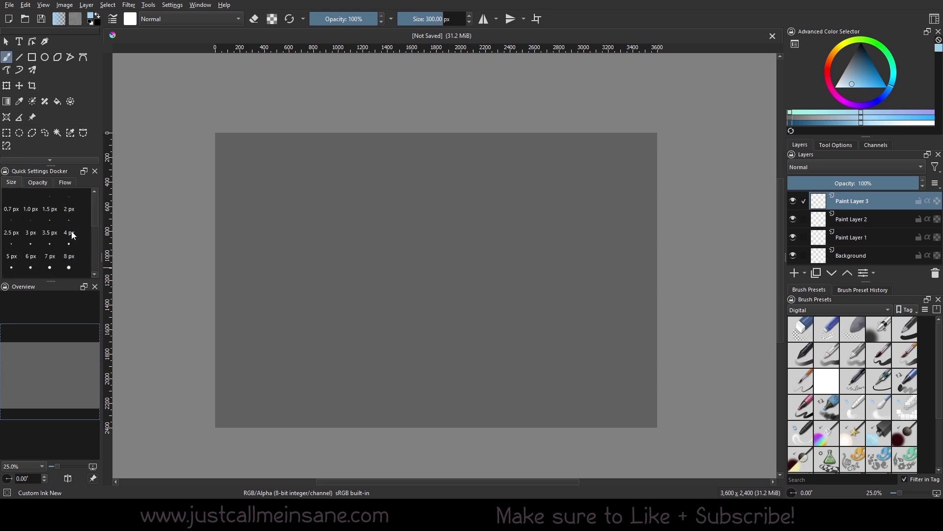
pyautogui.click(69, 233)
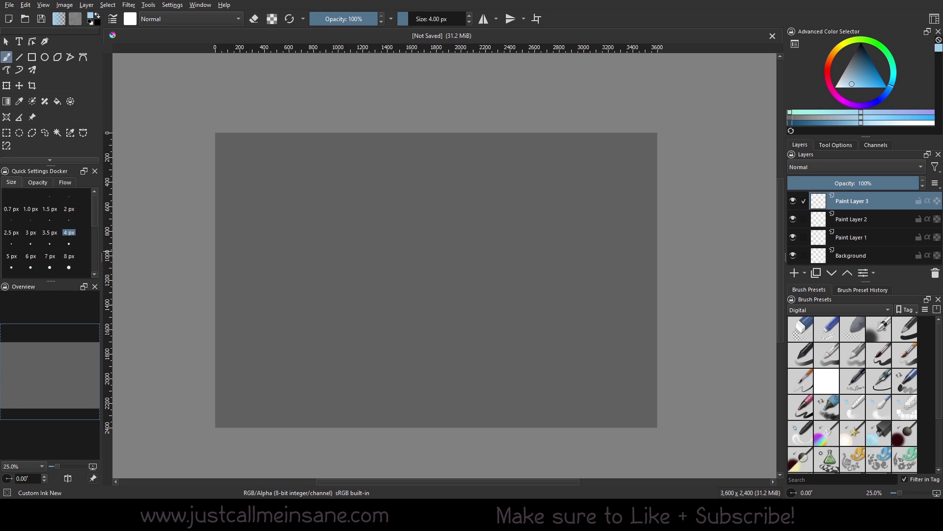
pyautogui.click(36, 248)
pyautogui.moveTo(60, 347)
pyautogui.mouseDown()
pyautogui.moveTo(46, 366)
pyautogui.moveTo(60, 349)
pyautogui.mouseUp()
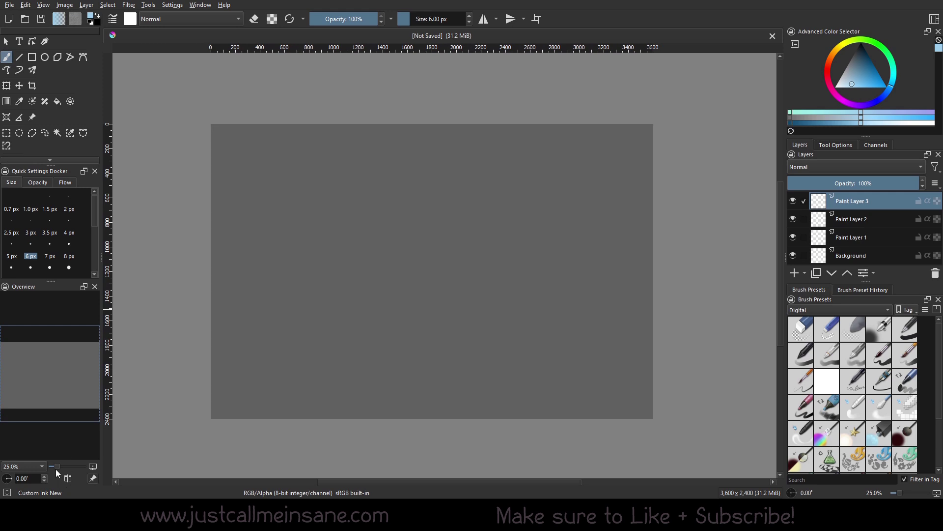
pyautogui.scroll(-2, 55, 469)
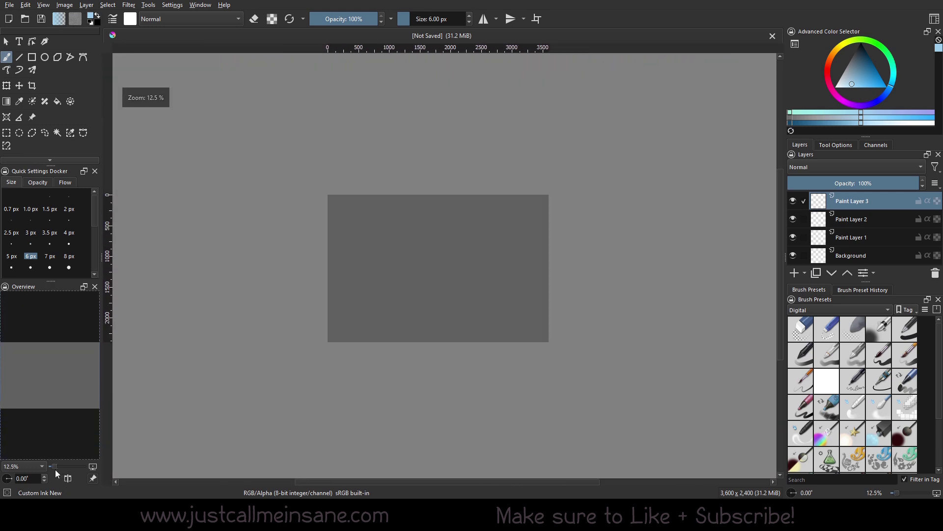
pyautogui.moveTo(56, 469); pyautogui.dragTo(61, 470)
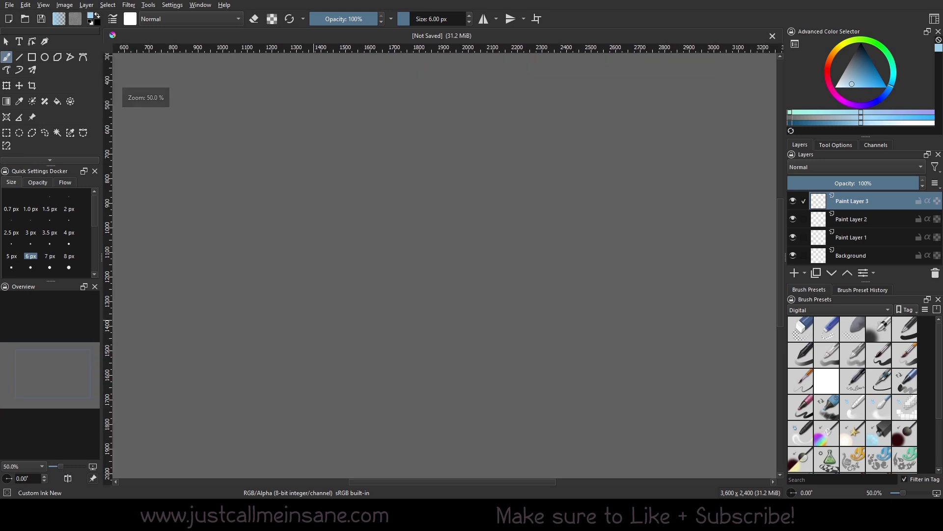
pyautogui.rightClick(314, 320)
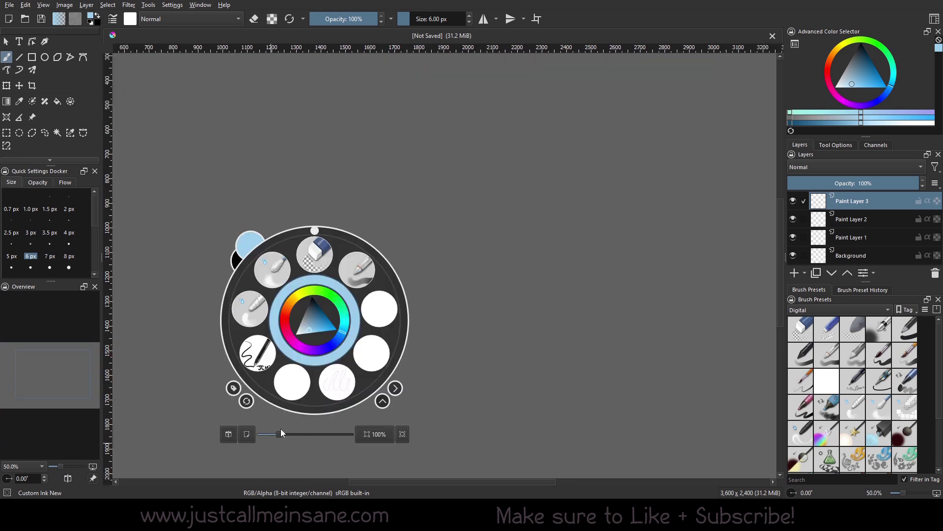
pyautogui.moveTo(281, 434); pyautogui.dragTo(358, 434)
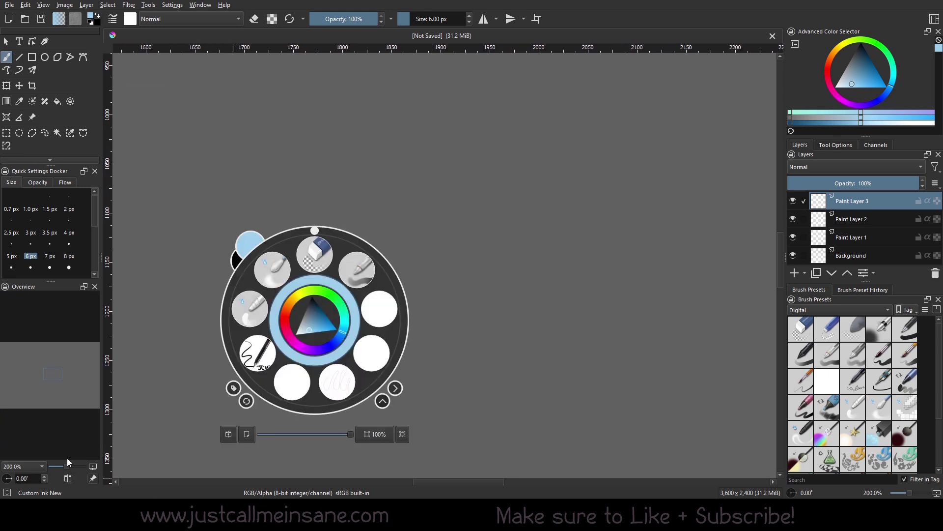
pyautogui.moveTo(67, 465); pyautogui.dragTo(75, 465)
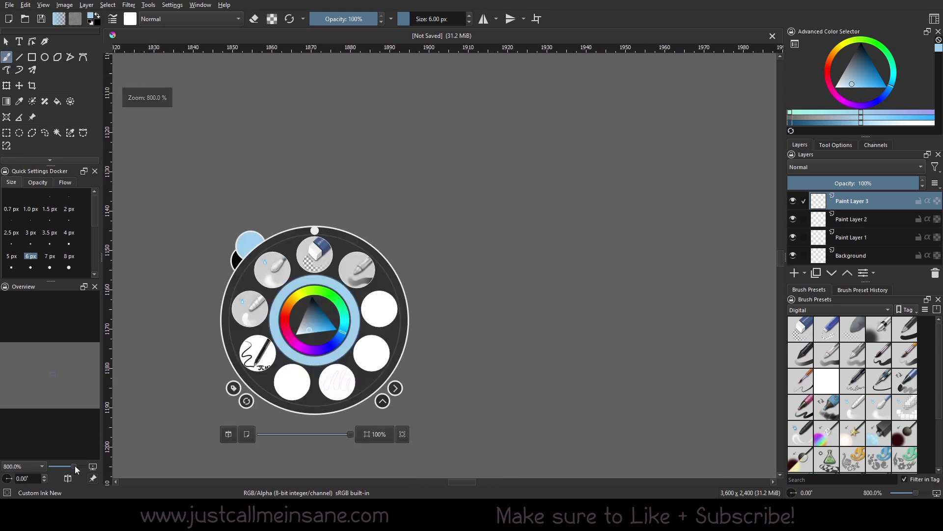
pyautogui.click(169, 334)
pyautogui.scroll(-9, 482, 240)
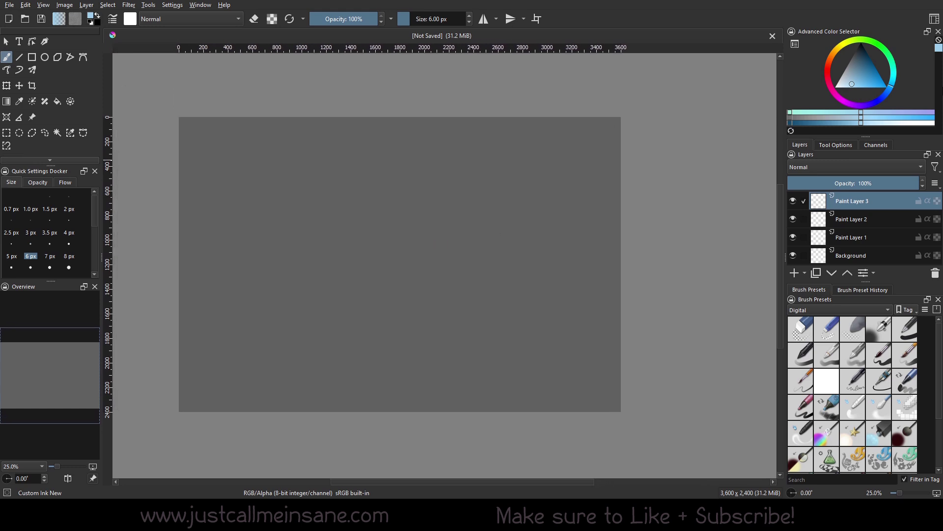
# - Show Tool Options and try the shape select, text, dynamic brush, contiguous and freehand selection tools
pyautogui.click(835, 145)
pyautogui.click(6, 42)
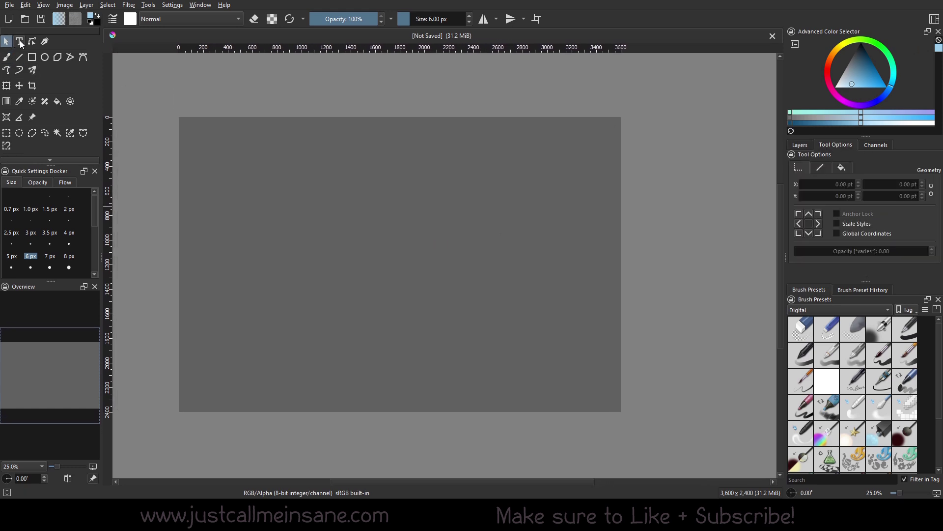
pyautogui.click(18, 41)
pyautogui.click(19, 70)
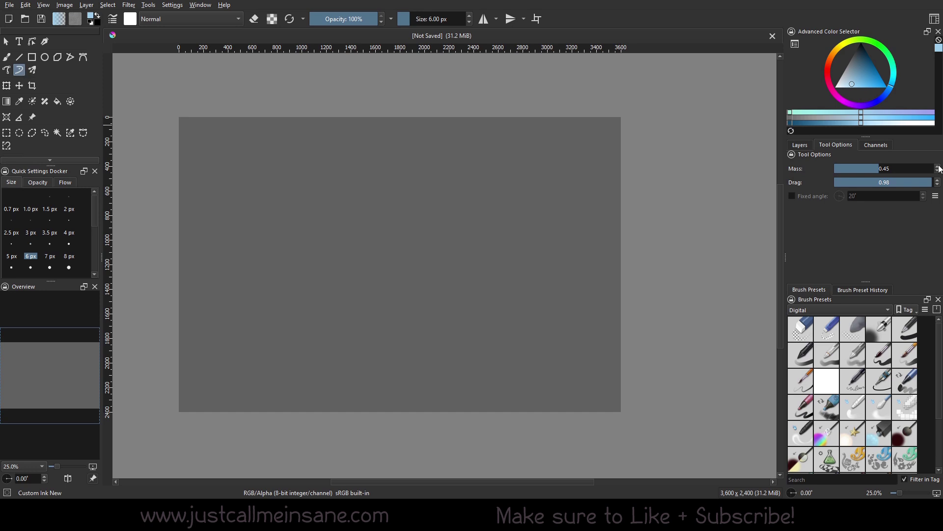
pyautogui.click(57, 133)
pyautogui.click(45, 132)
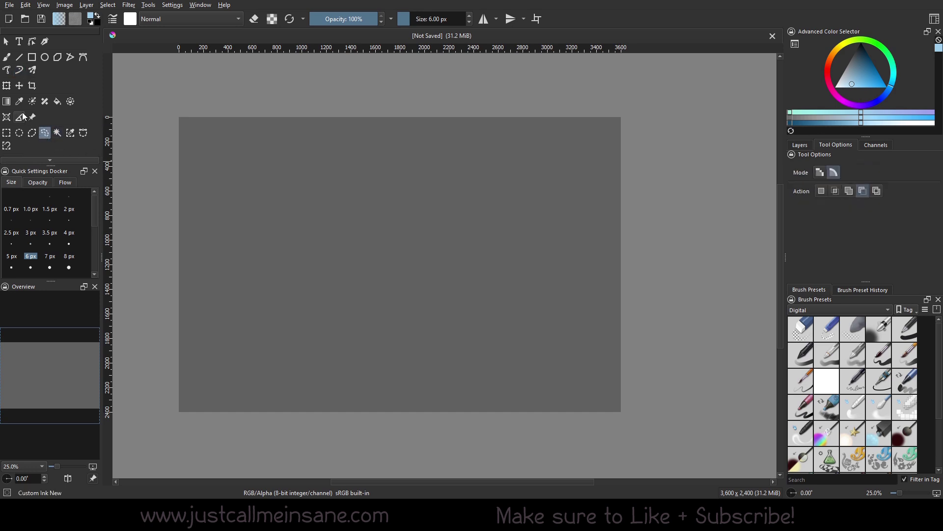
# - Try the measure, reference image, colorize mask, colour sampler and crop tools, ending on Rectangle
pyautogui.click(23, 116)
pyautogui.click(32, 117)
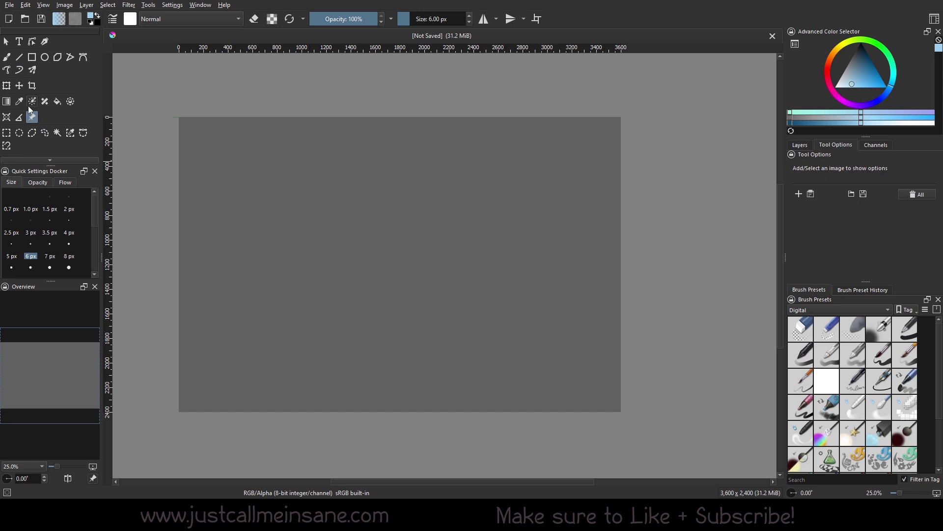
pyautogui.click(28, 104)
pyautogui.click(19, 103)
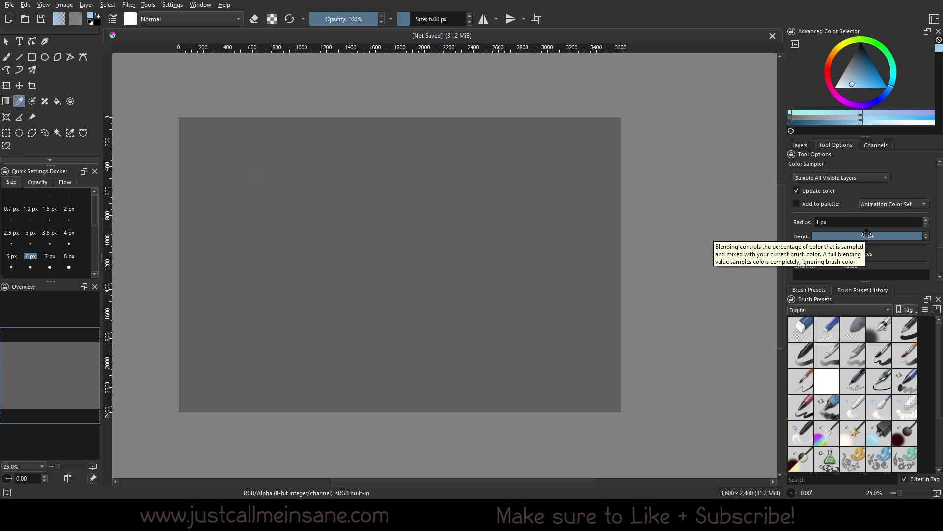
pyautogui.click(34, 85)
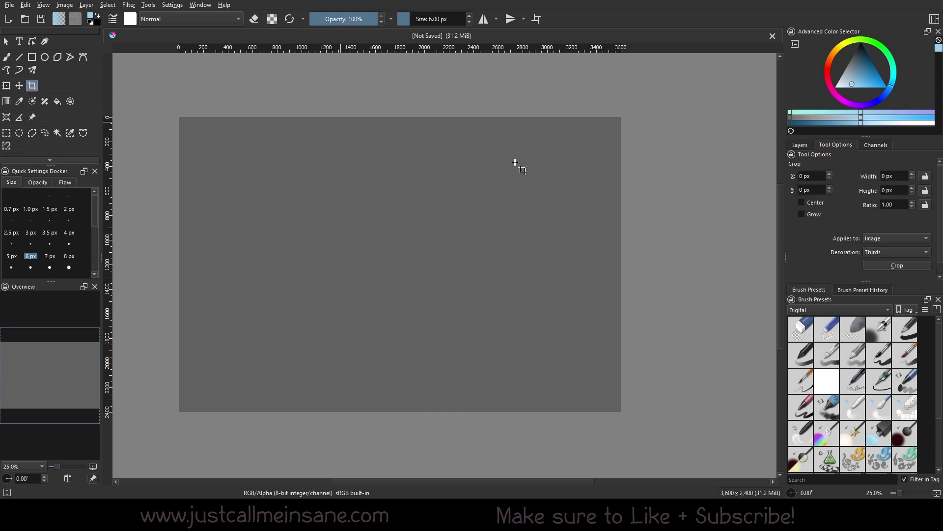
pyautogui.click(32, 58)
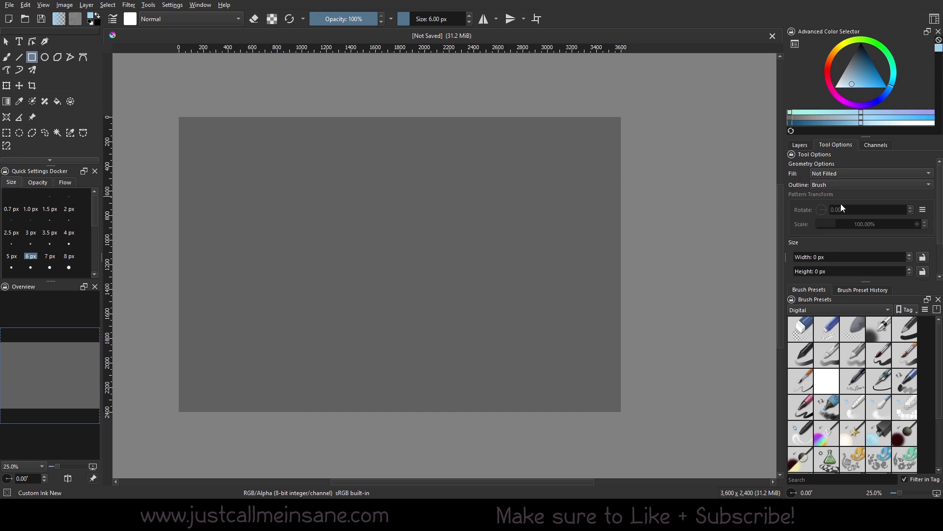
# - Browse the rectangle Outline options, choosing Brush and then Background Color
pyautogui.scroll(-3, 841, 203)
pyautogui.scroll(3, 910, 189)
pyautogui.click(832, 185)
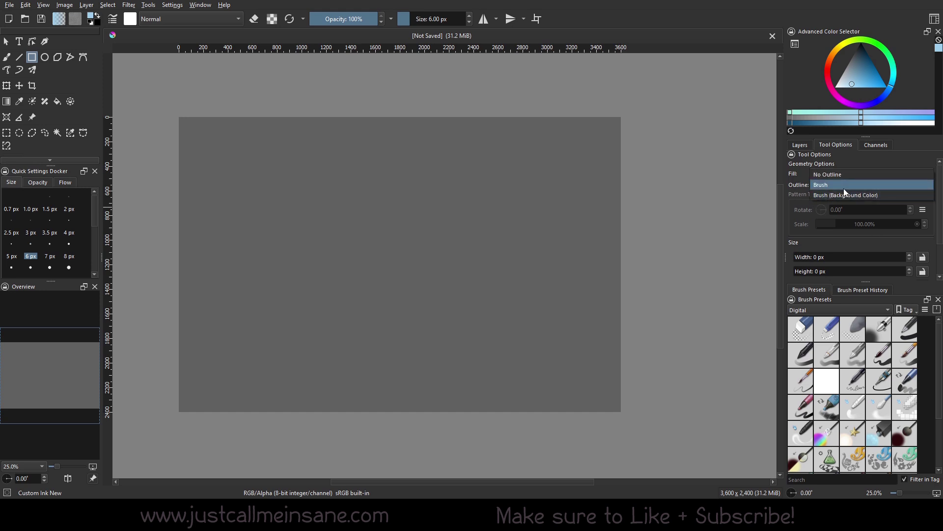
pyautogui.click(844, 185)
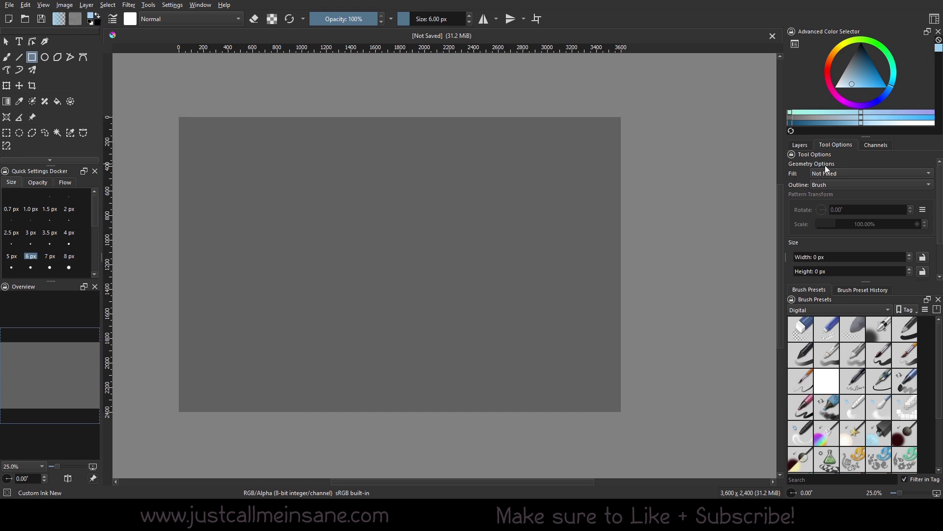
pyautogui.click(819, 186)
pyautogui.click(833, 196)
# - Draw a test rectangle, reset the Outline to Brush, and select the Edit Shapes tool
pyautogui.moveTo(303, 220); pyautogui.dragTo(391, 263)
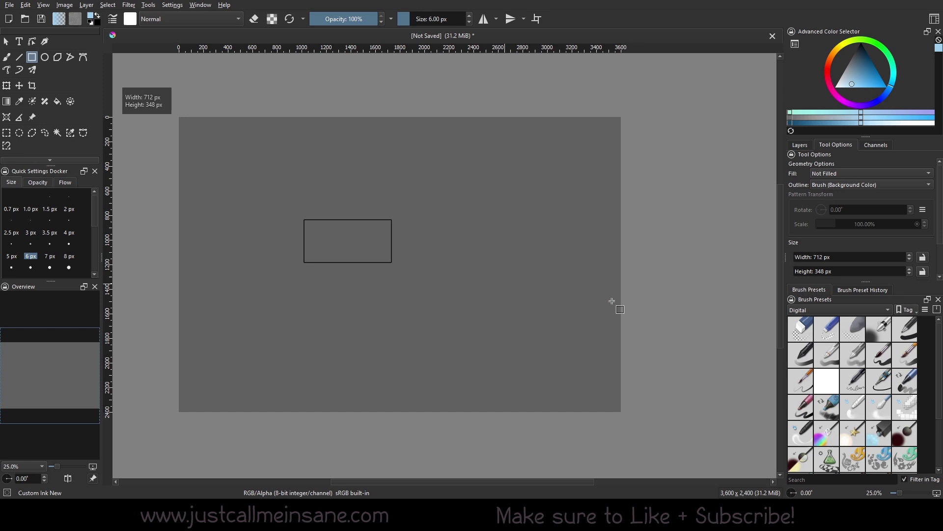
pyautogui.click(860, 187)
pyautogui.click(830, 174)
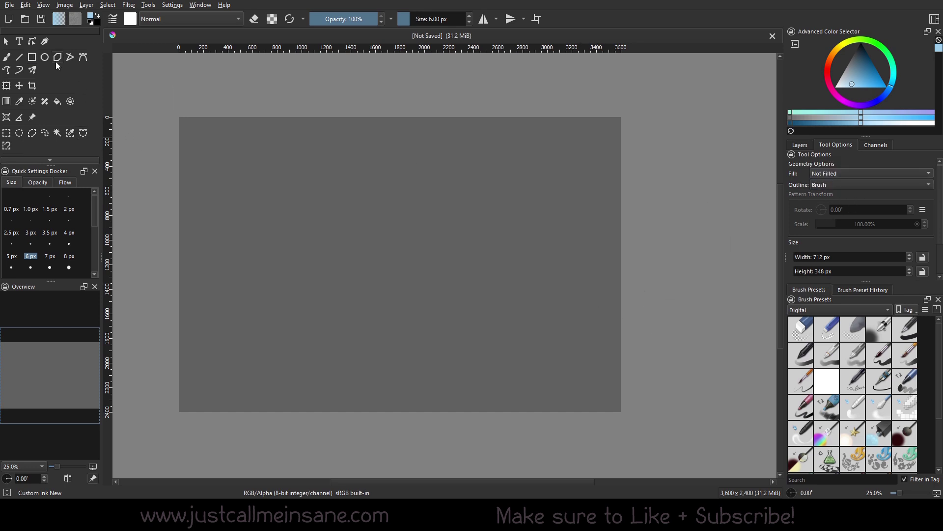
pyautogui.click(33, 42)
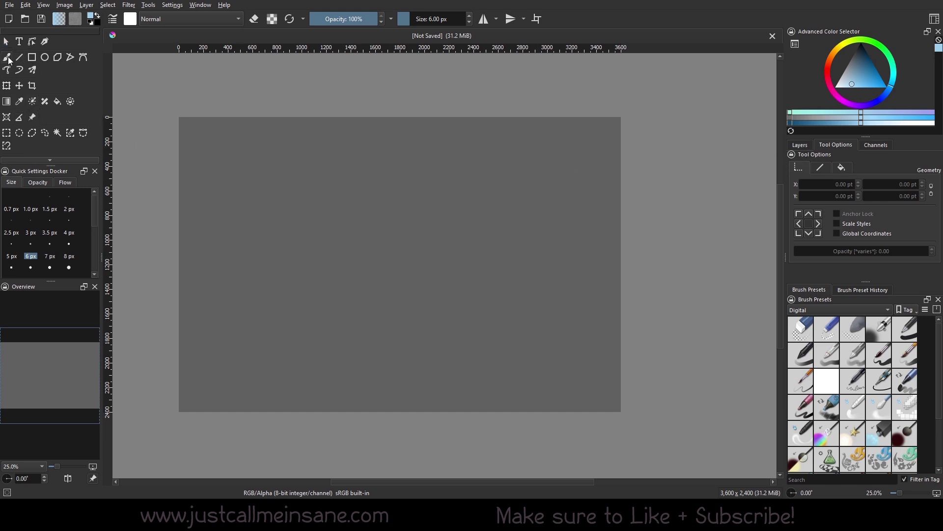
# - Show the Layers docker again and make Paint Layer 3 the active layer
pyautogui.click(801, 146)
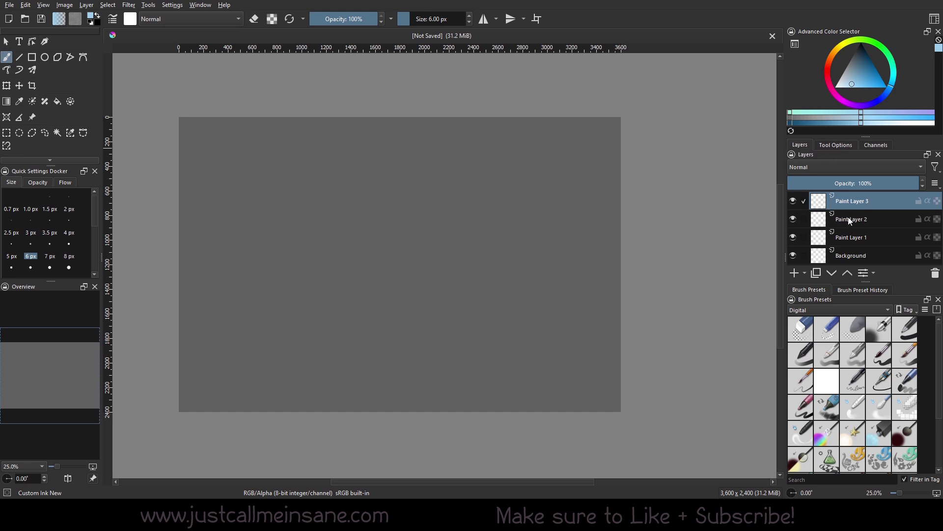
pyautogui.press('pagedown')
pyautogui.press('pagedown')
pyautogui.press('pagedown')
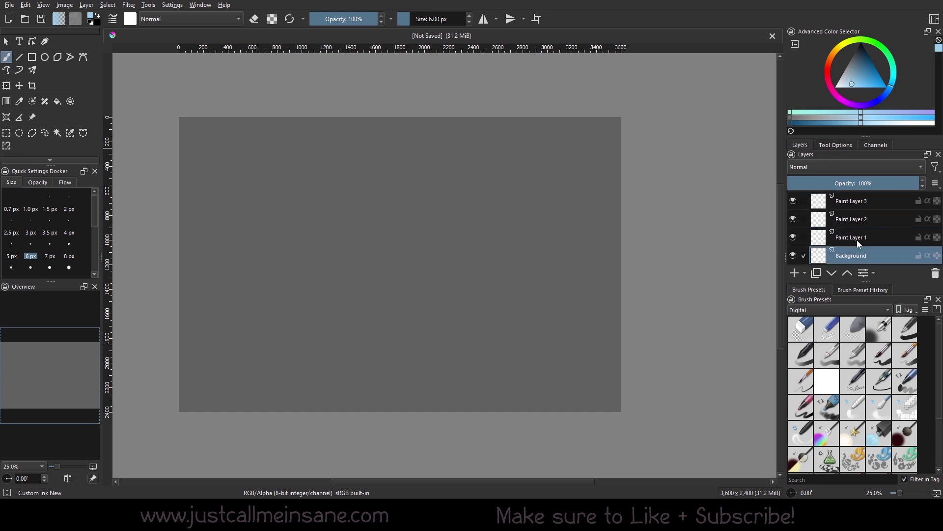
pyautogui.press('pageup')
pyautogui.press('pageup')
pyautogui.press('pageup')
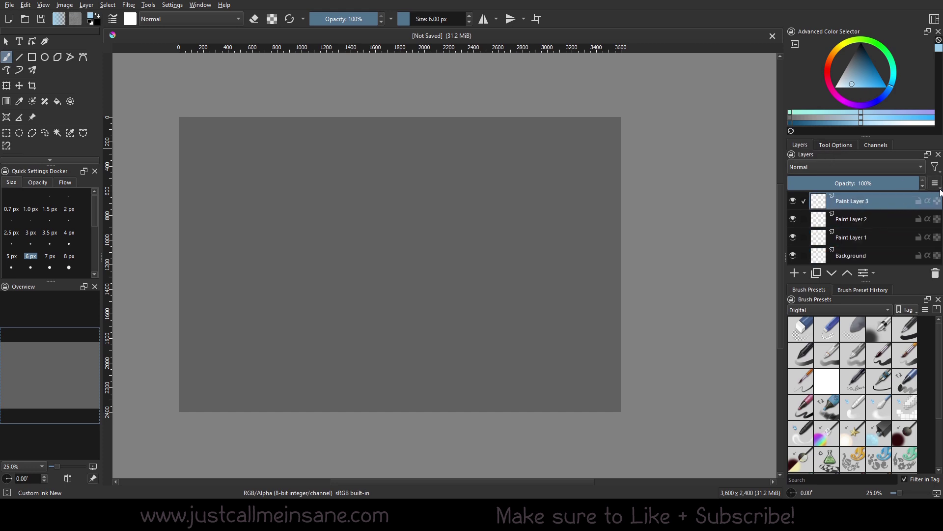
# - Check the layer display options and Add Layer types, then drag the splitter to enlarge Layers
pyautogui.click(935, 183)
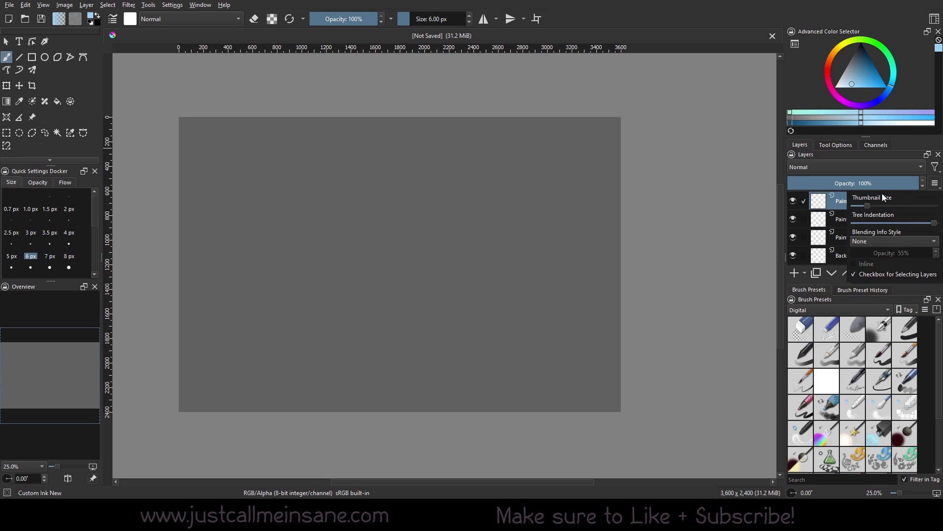
pyautogui.click(935, 185)
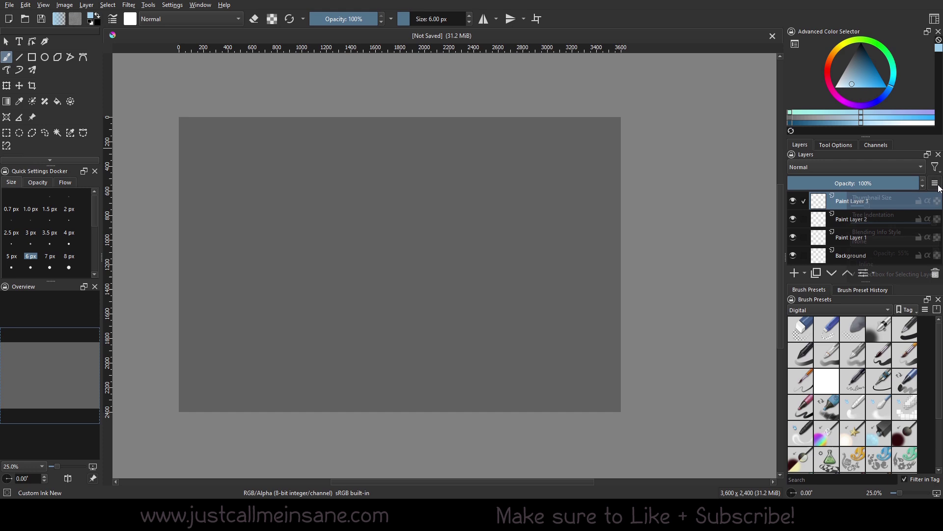
pyautogui.click(937, 186)
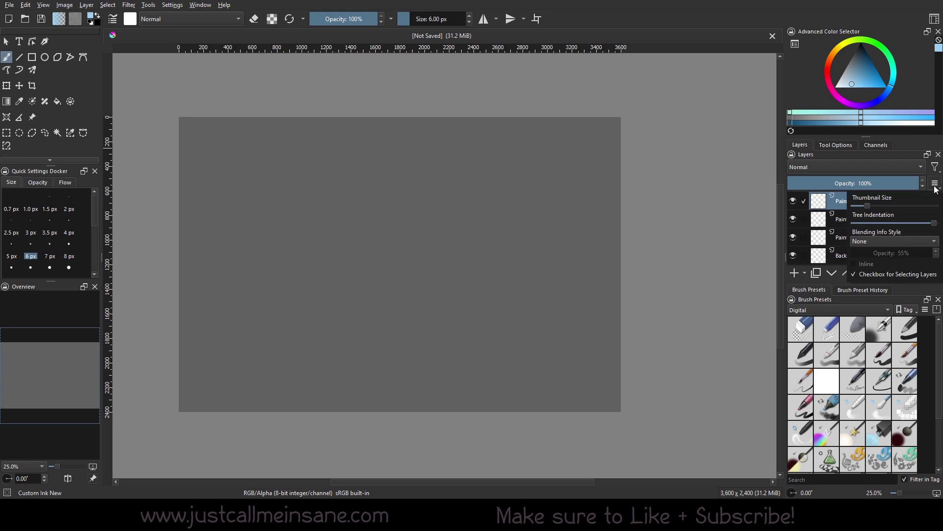
pyautogui.click(842, 276)
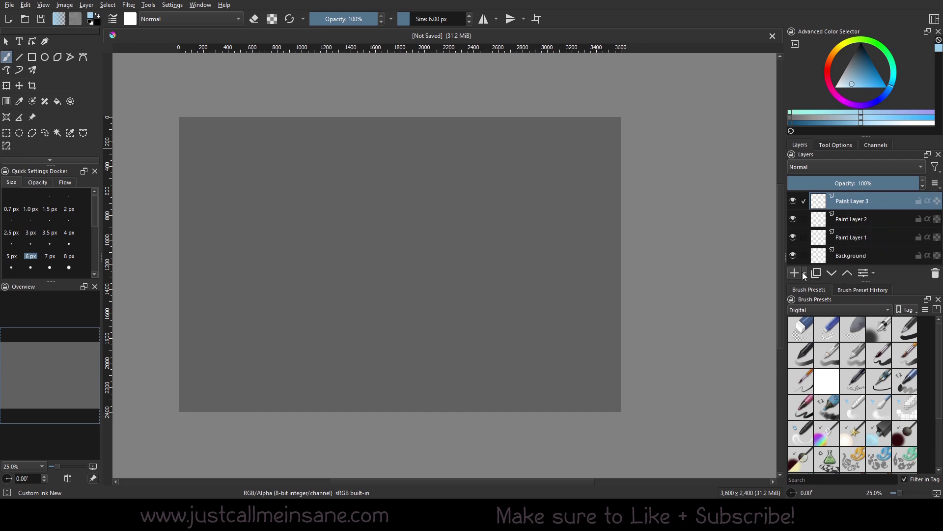
pyautogui.click(804, 274)
pyautogui.click(861, 275)
pyautogui.moveTo(873, 280)
pyautogui.mouseDown()
pyautogui.moveTo(835, 300)
pyautogui.moveTo(830, 318)
pyautogui.mouseUp()
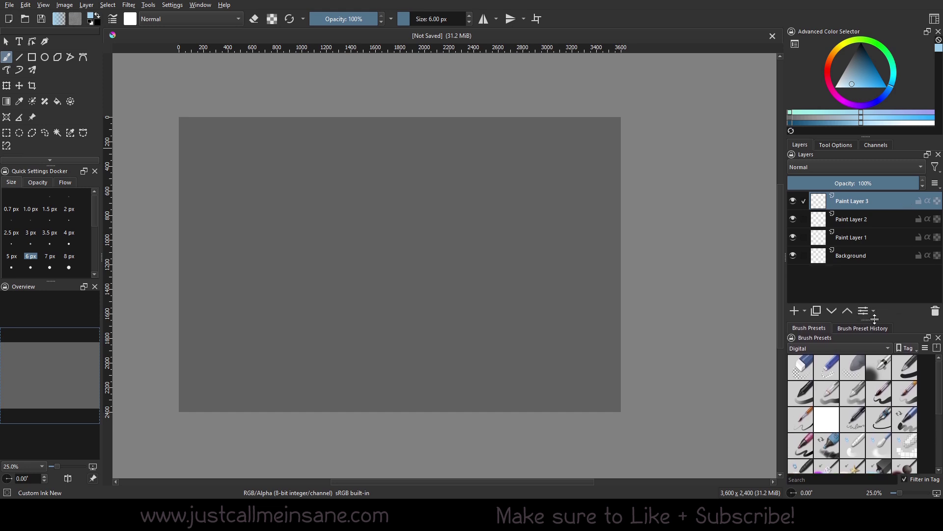
# - Open the Wide Gamut Color Selector, pick a darker grey-blue foreground colour, then close it
pyautogui.click(172, 5)
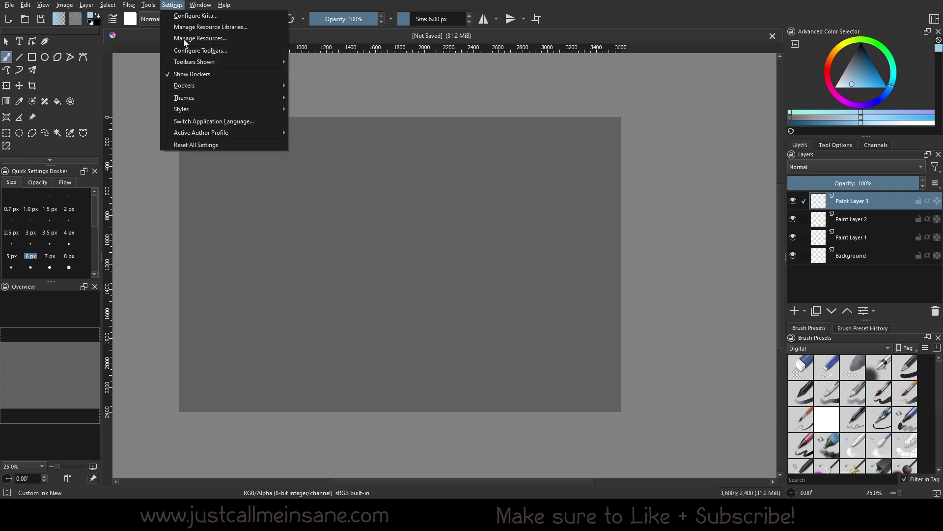
pyautogui.moveTo(194, 111)
pyautogui.moveTo(198, 87)
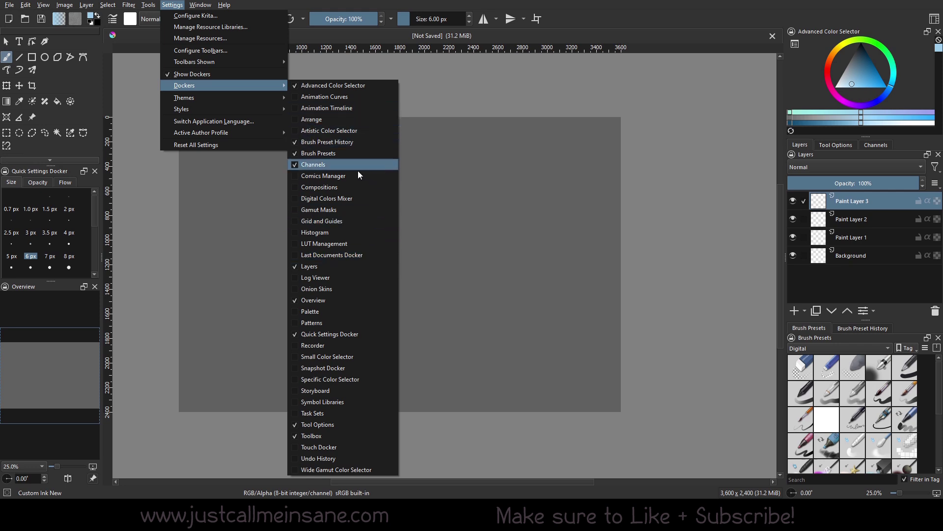
pyautogui.click(343, 470)
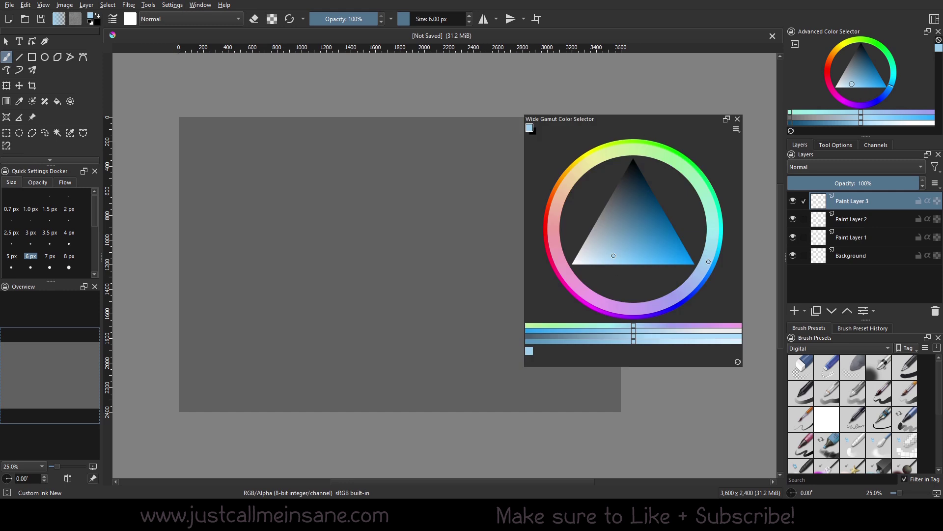
pyautogui.moveTo(656, 121); pyautogui.dragTo(436, 99)
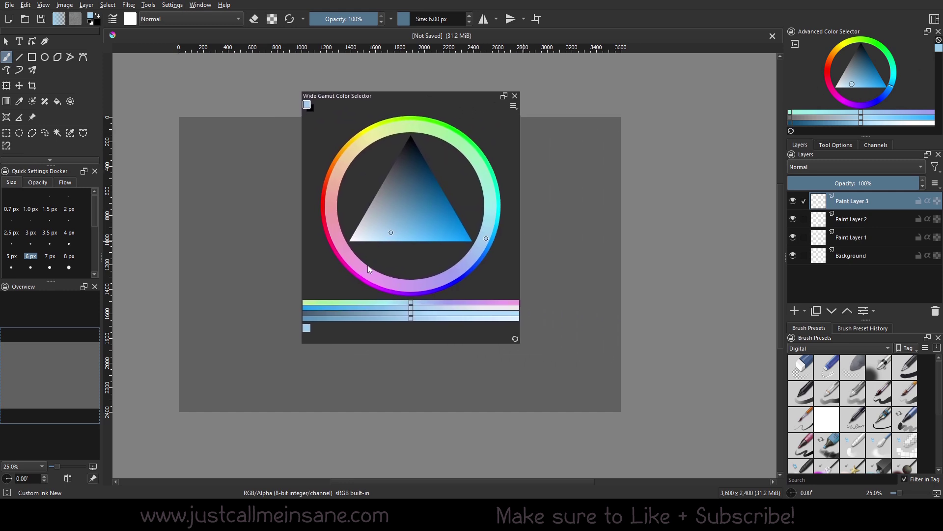
pyautogui.moveTo(409, 223)
pyautogui.mouseDown()
pyautogui.moveTo(398, 208)
pyautogui.moveTo(411, 202)
pyautogui.moveTo(400, 216)
pyautogui.moveTo(428, 202)
pyautogui.moveTo(441, 172)
pyautogui.moveTo(413, 178)
pyautogui.mouseUp()
pyautogui.click(515, 97)
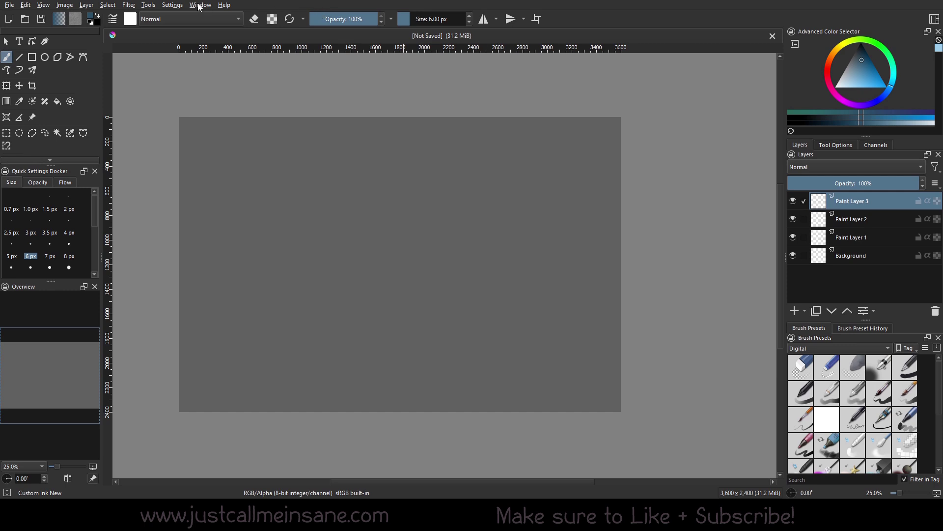
pyautogui.click(172, 5)
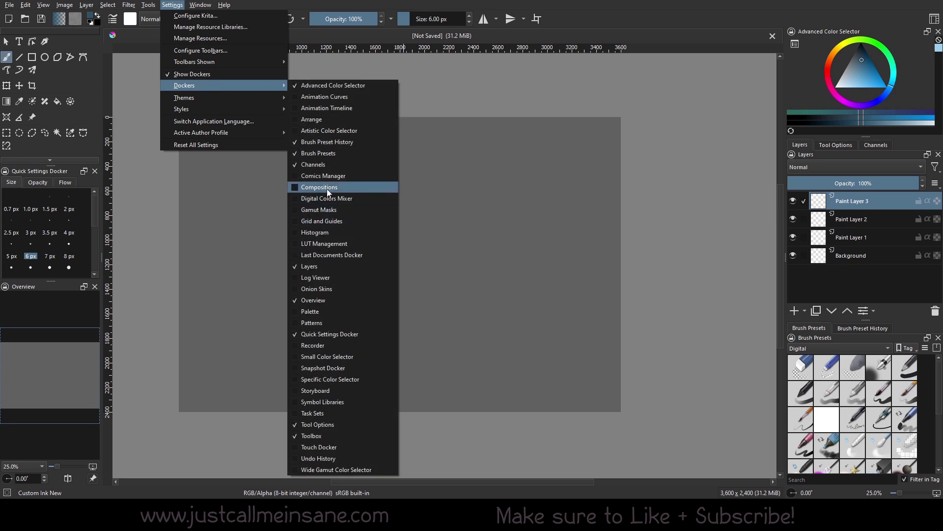
pyautogui.click(363, 187)
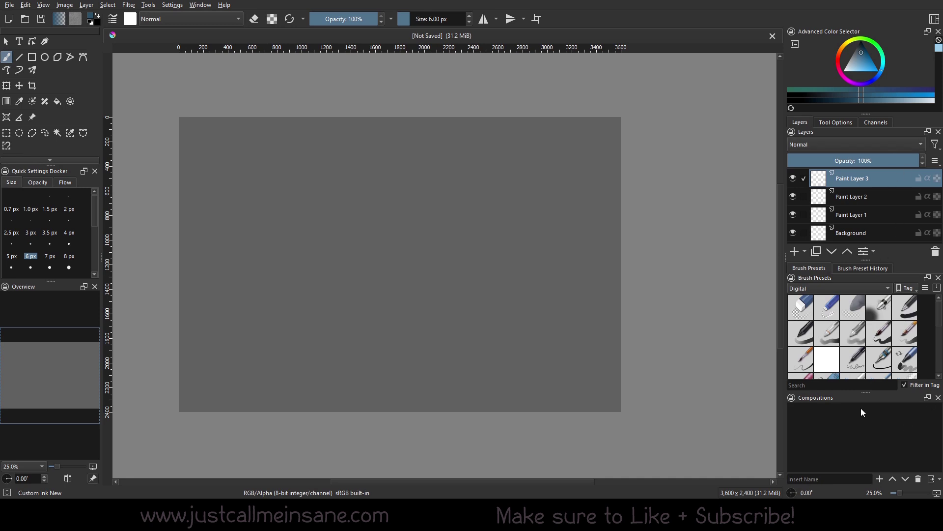
pyautogui.moveTo(819, 402)
pyautogui.mouseDown()
pyautogui.moveTo(596, 386)
pyautogui.moveTo(518, 154)
pyautogui.moveTo(191, 355)
pyautogui.moveTo(44, 362)
pyautogui.moveTo(827, 282)
pyautogui.moveTo(827, 378)
pyautogui.moveTo(824, 323)
pyautogui.moveTo(810, 320)
pyautogui.moveTo(808, 307)
pyautogui.mouseUp()
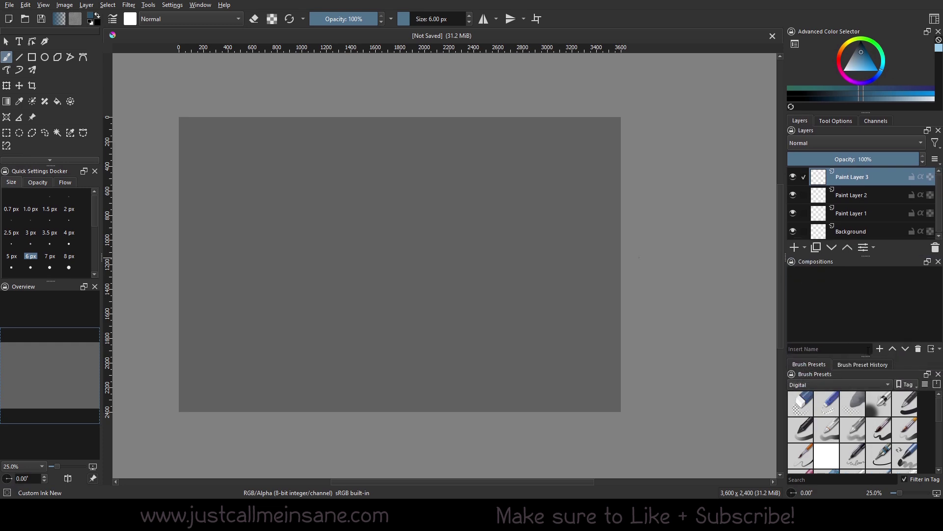
pyautogui.moveTo(930, 198); pyautogui.dragTo(888, 189)
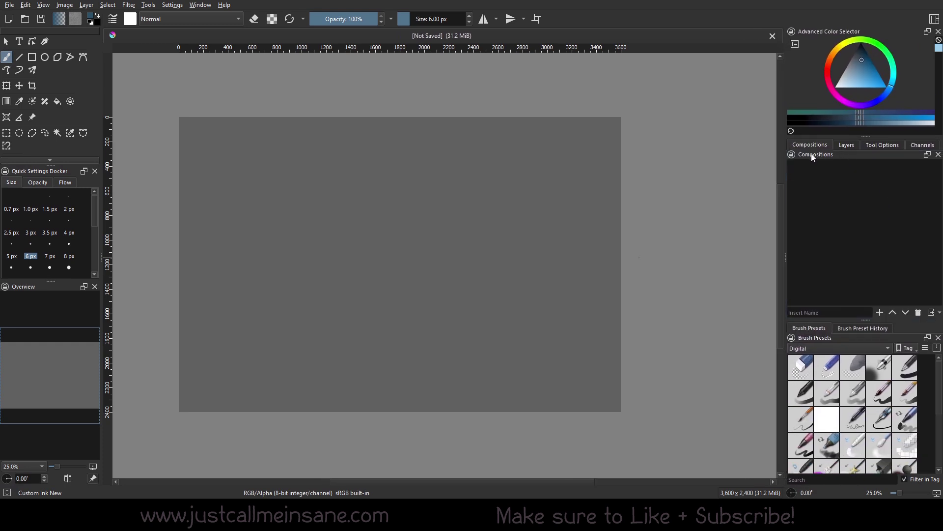
pyautogui.moveTo(809, 145); pyautogui.dragTo(900, 228)
pyautogui.click(791, 154)
pyautogui.click(792, 153)
pyautogui.moveTo(820, 153); pyautogui.dragTo(383, 185)
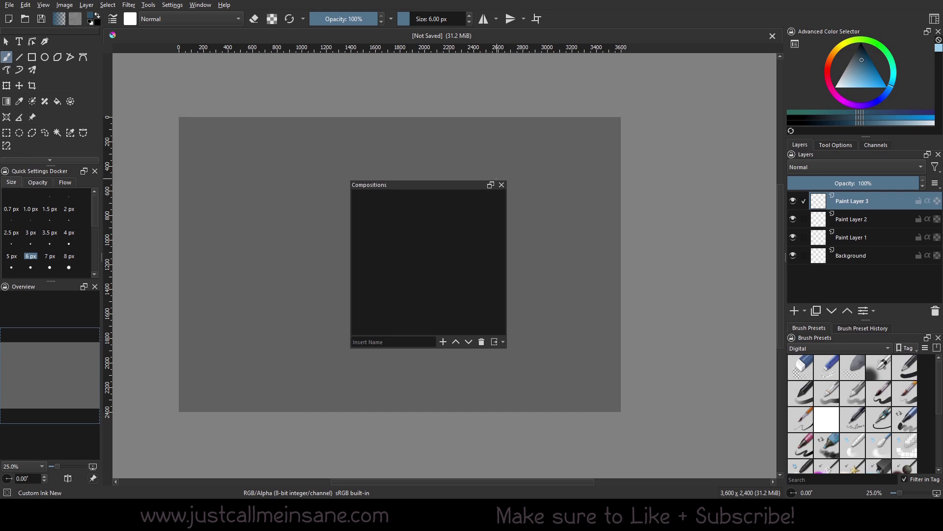
pyautogui.click(502, 185)
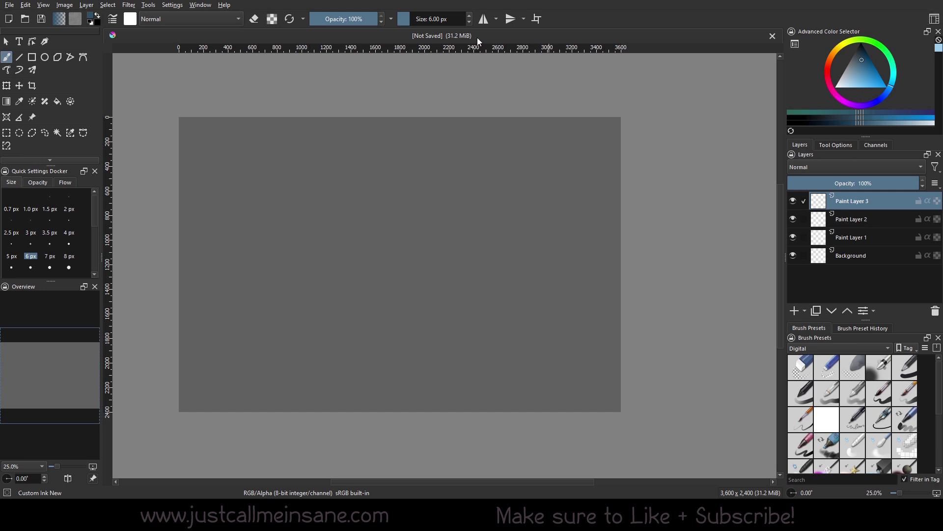
# - Add the Comics Manager docker as a tab after Channels and browse its Pumpkin Prince pages
pyautogui.click(180, 6)
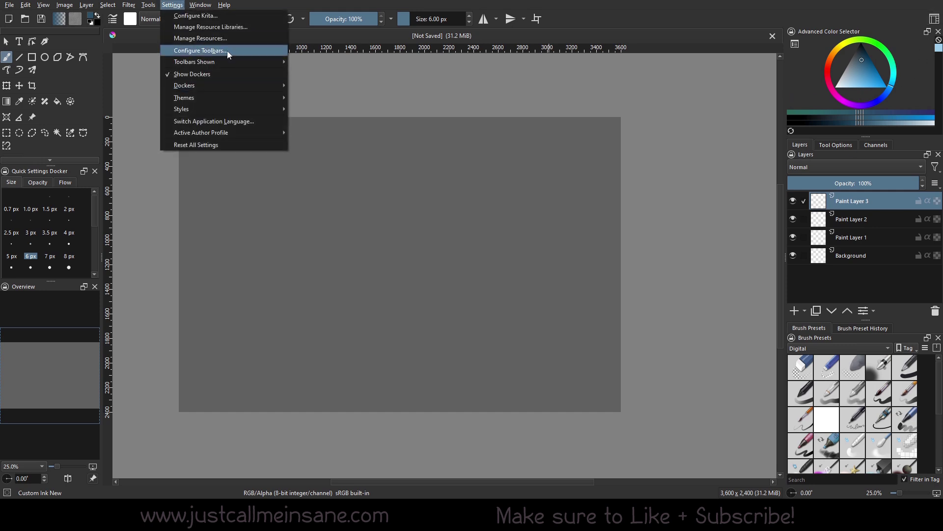
pyautogui.moveTo(238, 86)
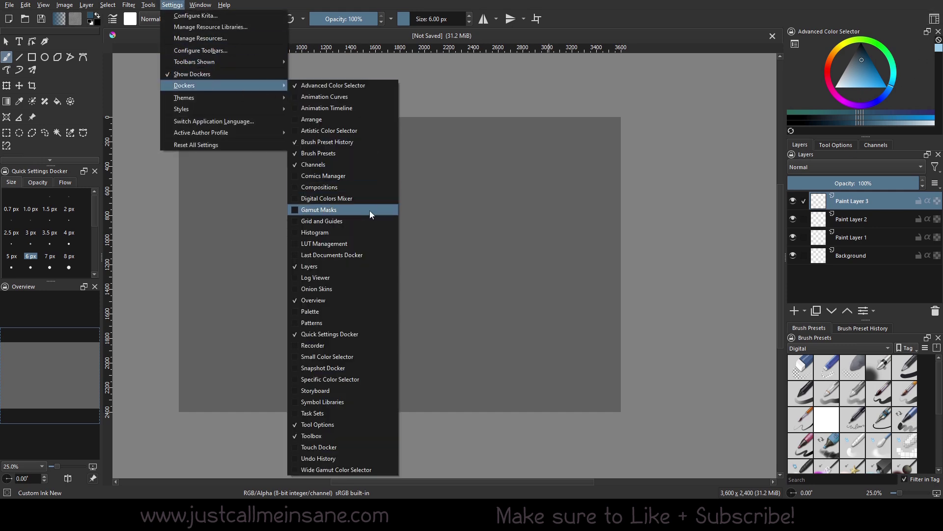
pyautogui.click(324, 176)
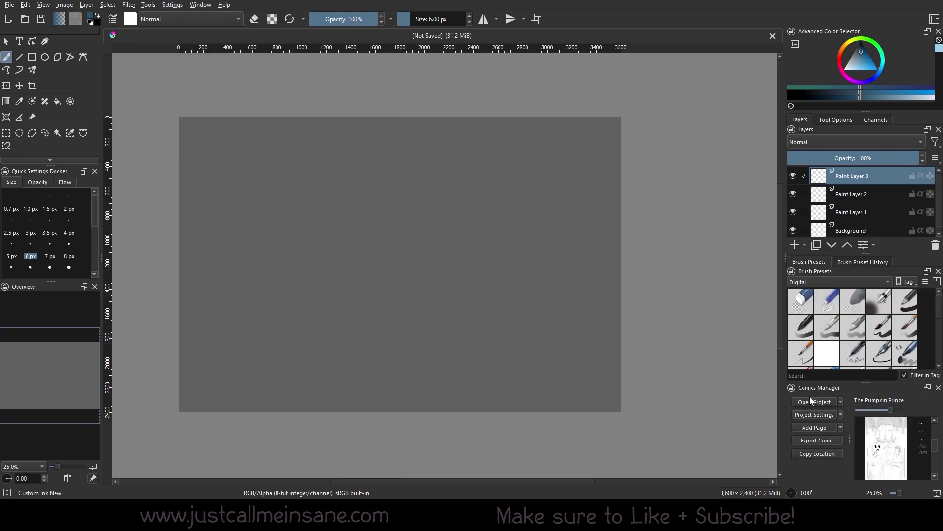
pyautogui.moveTo(808, 389); pyautogui.dragTo(877, 199)
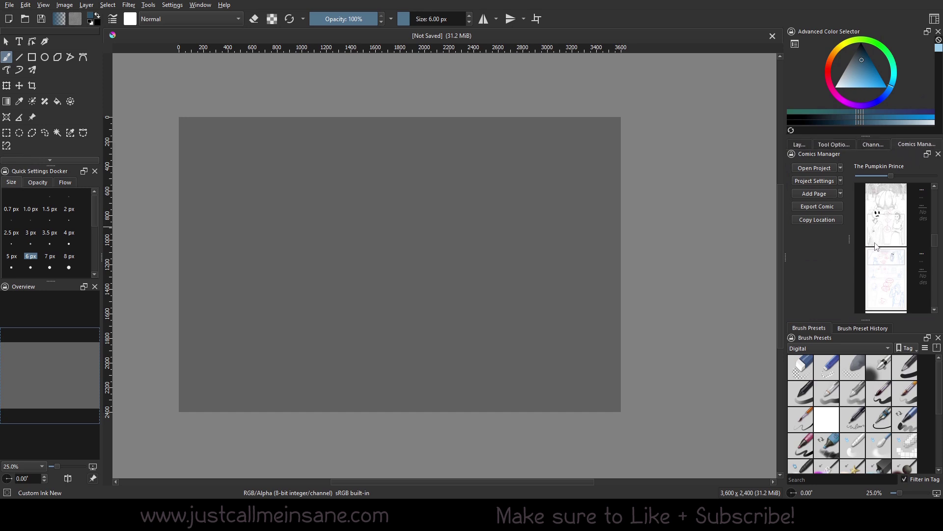
pyautogui.scroll(-2, 875, 269)
pyautogui.scroll(5, 898, 260)
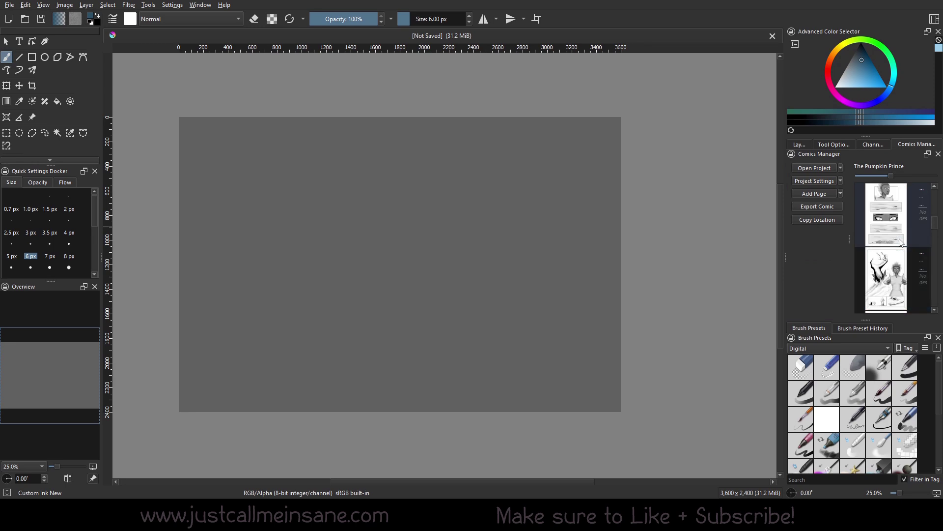
# - Close the blank unsaved document and double-click a Pumpkin Prince page in Comics Manager to open it
pyautogui.click(773, 36)
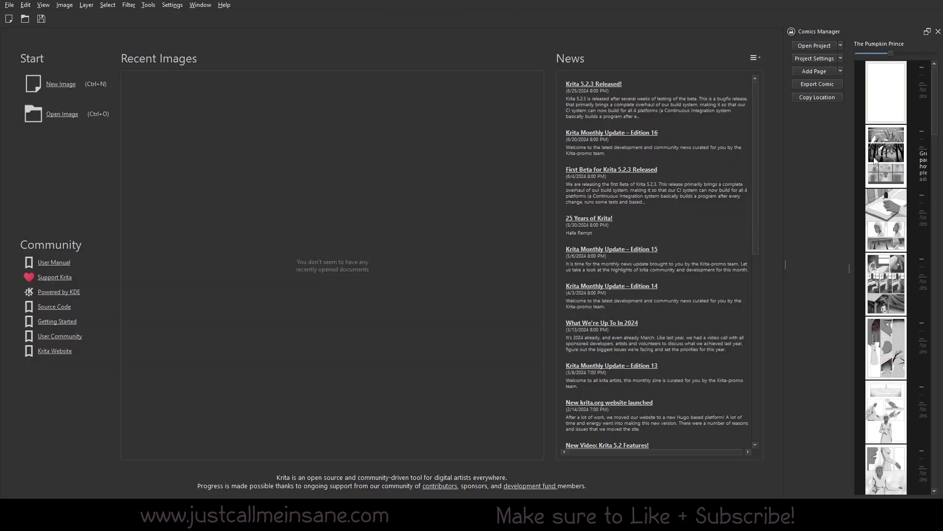
pyautogui.scroll(-5, 877, 285)
pyautogui.scroll(5, 877, 296)
pyautogui.scroll(-5, 907, 296)
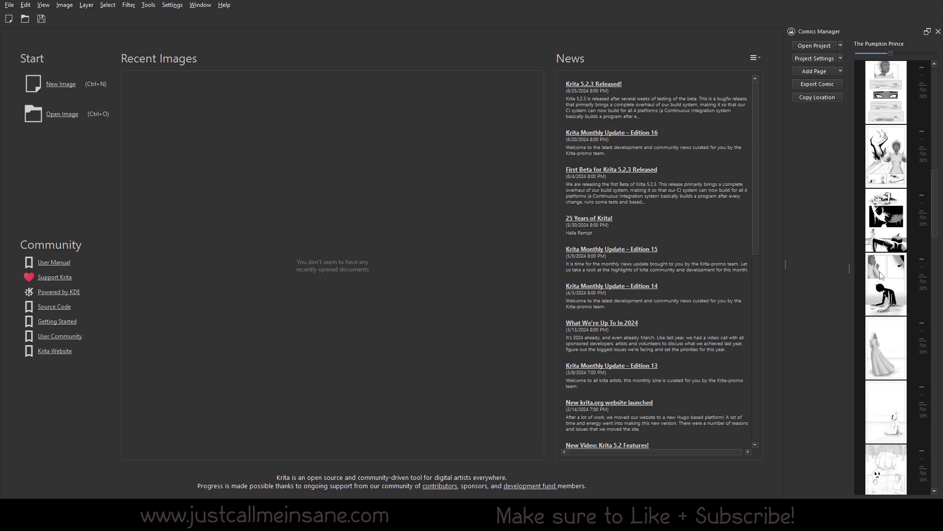
pyautogui.scroll(-3, 881, 276)
pyautogui.doubleClick(883, 312)
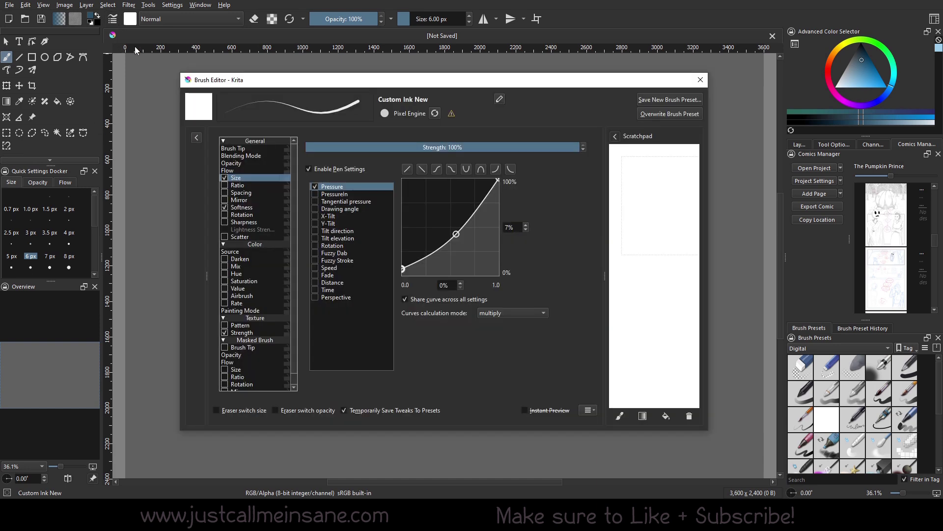
# - Open the Brush Editor on the Custom Ink New preset and toggle its presets list
pyautogui.click(112, 19)
pyautogui.scroll(-1, 265, 196)
pyautogui.scroll(1, 268, 200)
pyautogui.click(197, 138)
pyautogui.scroll(-2, 212, 299)
pyautogui.scroll(2, 236, 329)
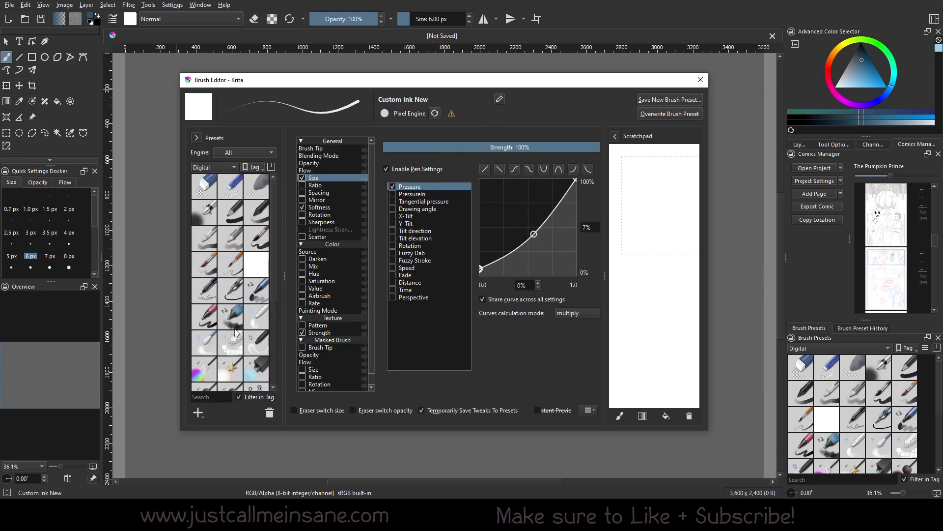
pyautogui.scroll(-3, 234, 330)
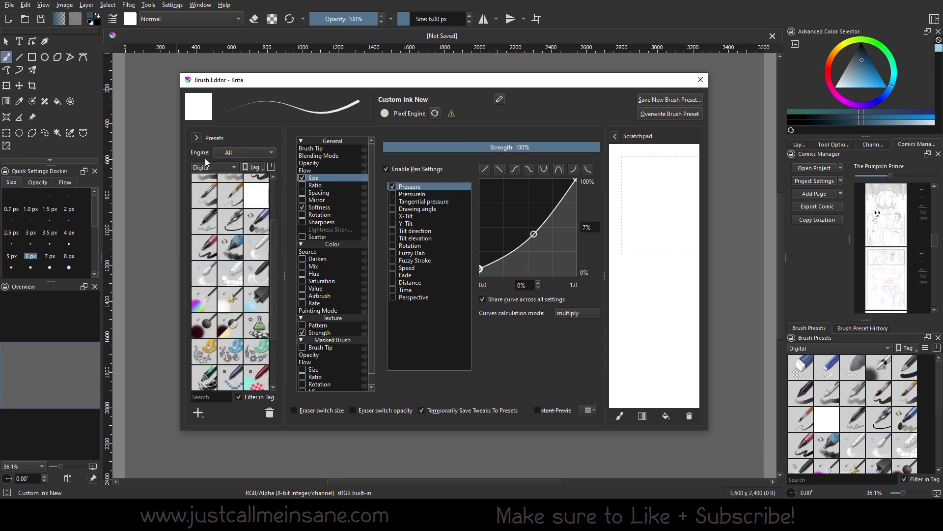
pyautogui.click(197, 140)
# - Scribble test strokes on the scratchpad, clear it, and close the Brush Editor
pyautogui.moveTo(673, 183)
pyautogui.mouseDown()
pyautogui.moveTo(635, 223)
pyautogui.moveTo(698, 223)
pyautogui.moveTo(671, 219)
pyautogui.moveTo(645, 284)
pyautogui.moveTo(659, 222)
pyautogui.moveTo(655, 230)
pyautogui.mouseUp()
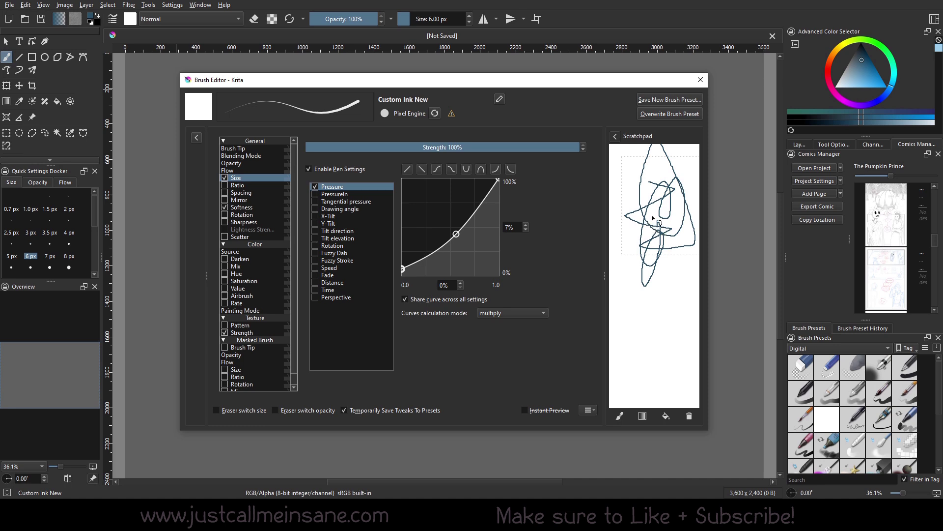
pyautogui.moveTo(658, 207)
pyautogui.mouseDown()
pyautogui.moveTo(683, 219)
pyautogui.moveTo(665, 207)
pyautogui.mouseUp()
pyautogui.click(688, 416)
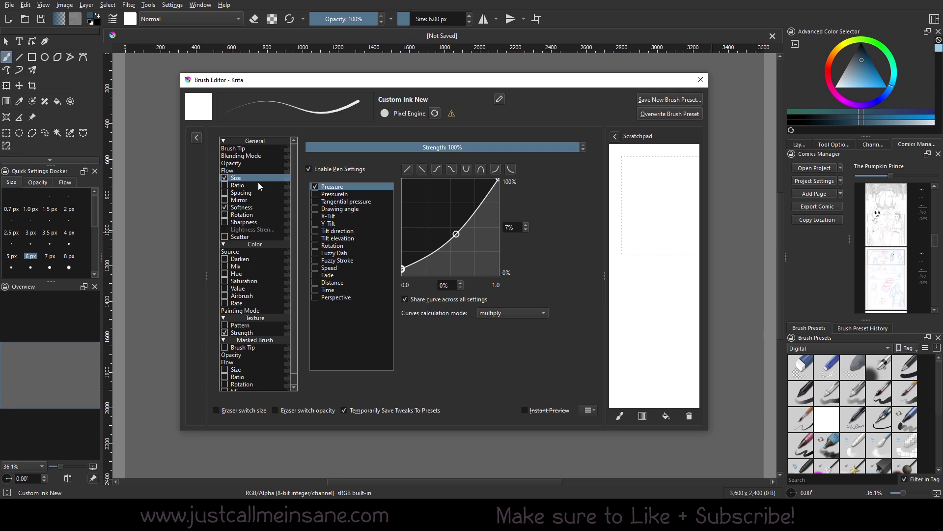
pyautogui.scroll(-1, 255, 285)
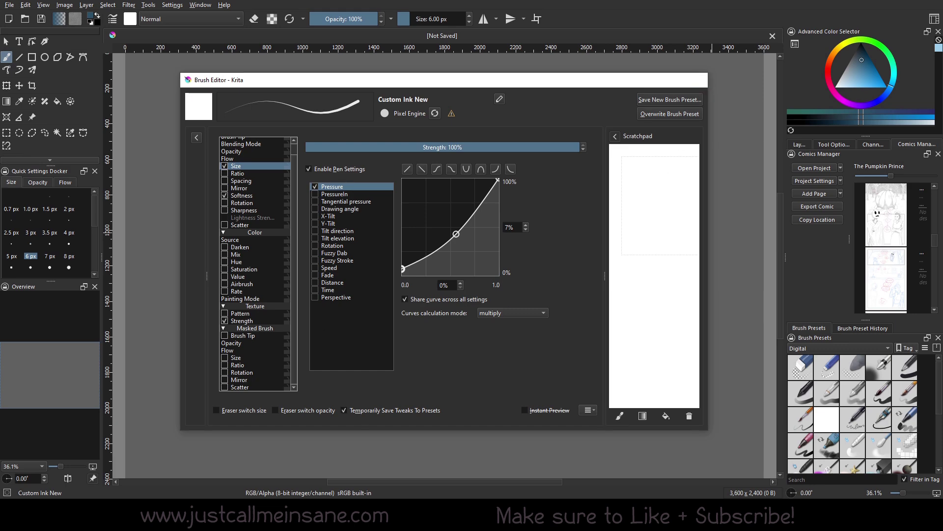
pyautogui.click(701, 79)
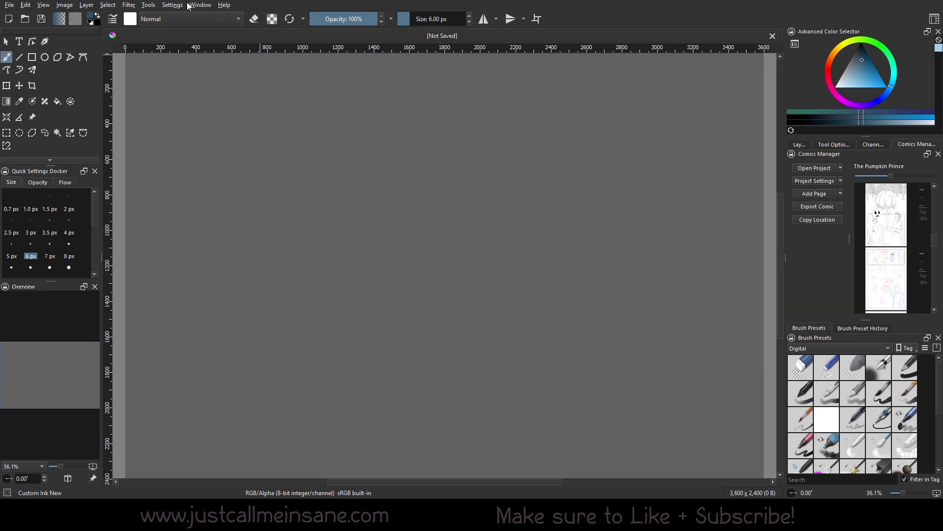
# - Add the Patterns docker from Settings > Dockers, then close it again
pyautogui.click(172, 4)
pyautogui.moveTo(225, 108)
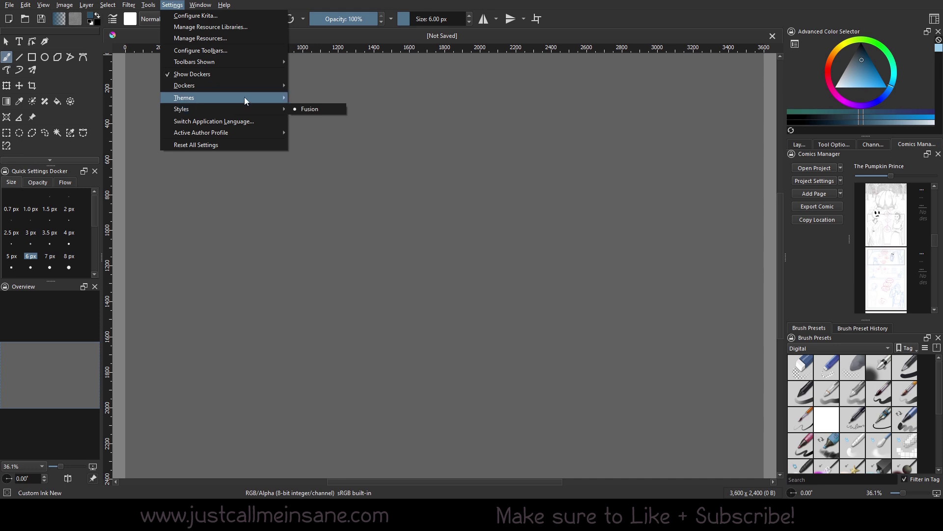
pyautogui.moveTo(258, 86)
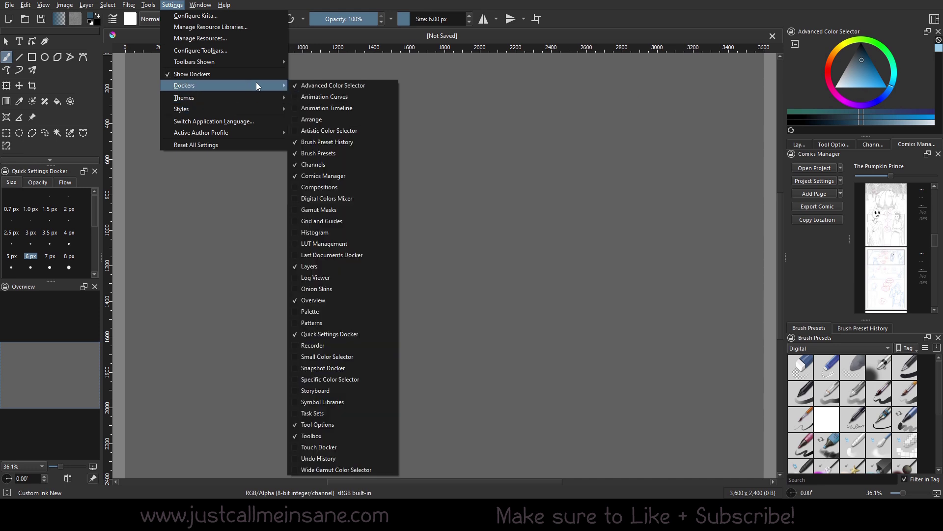
pyautogui.click(313, 322)
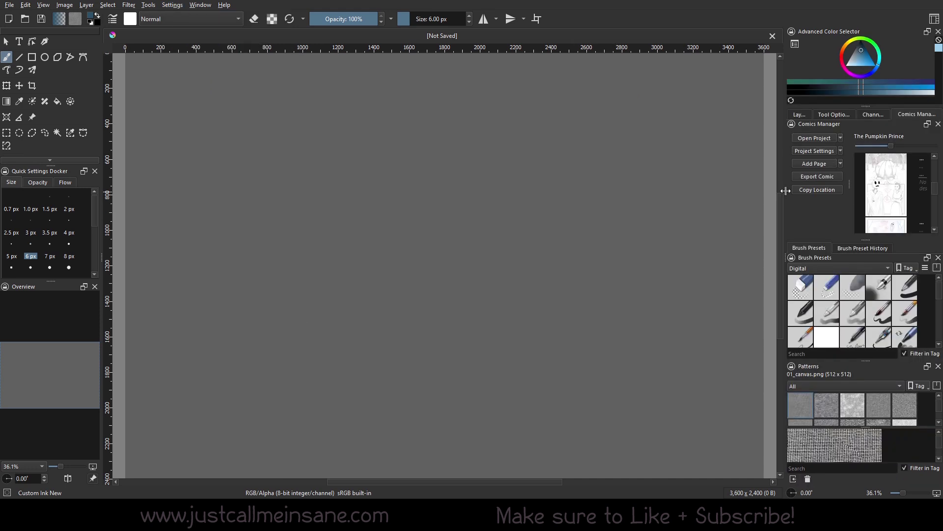
pyautogui.click(938, 368)
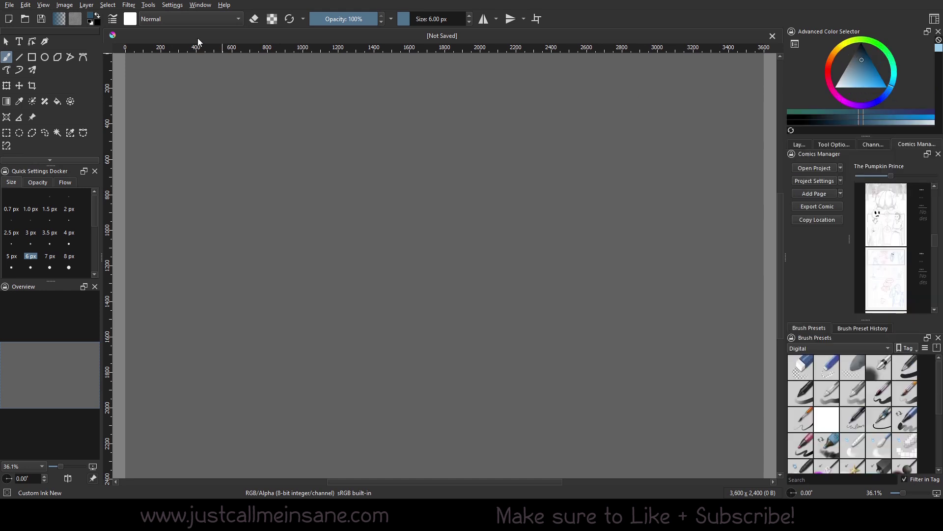
# - Add the Palette docker, float it over the canvas and enlarge it
pyautogui.click(148, 4)
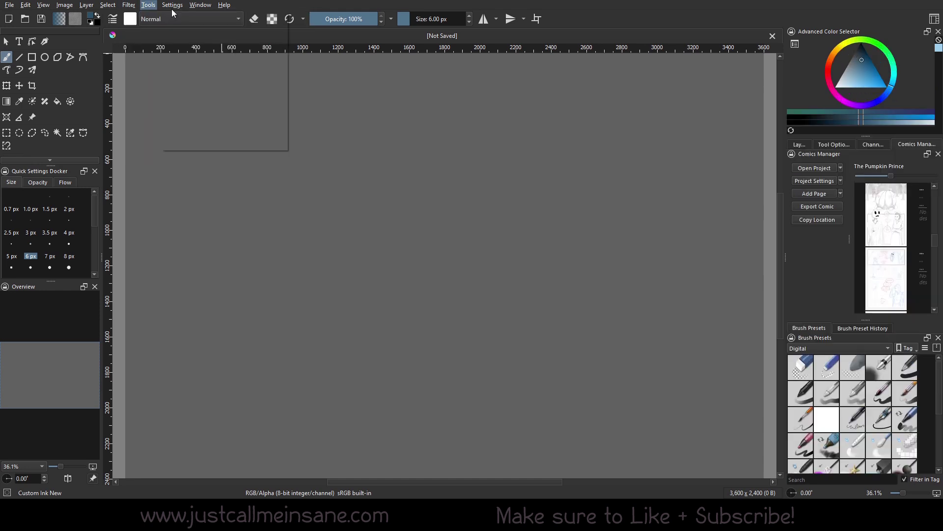
pyautogui.click(172, 5)
pyautogui.moveTo(197, 87)
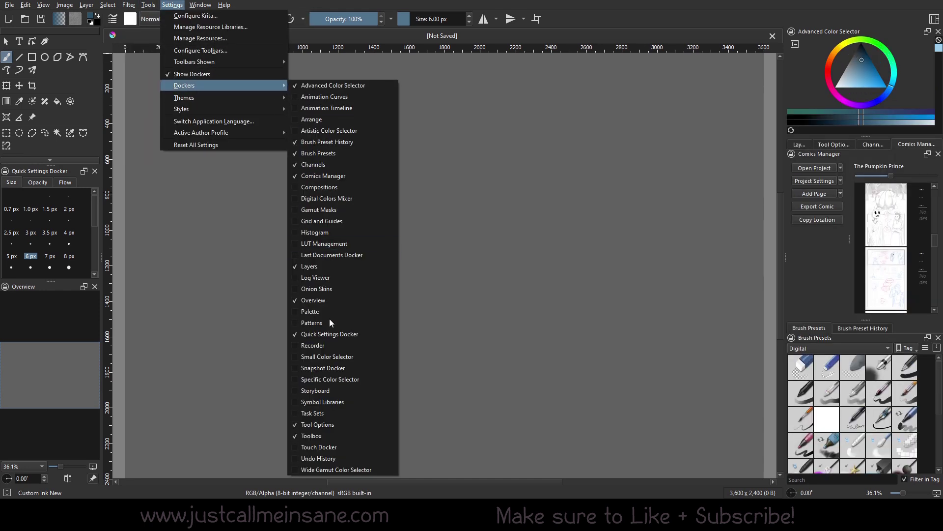
pyautogui.click(316, 311)
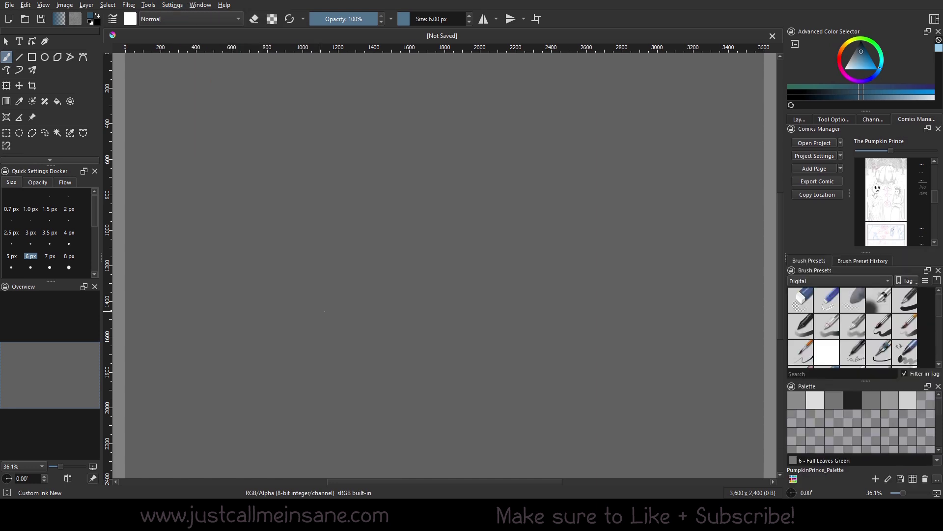
pyautogui.moveTo(811, 388); pyautogui.dragTo(408, 87)
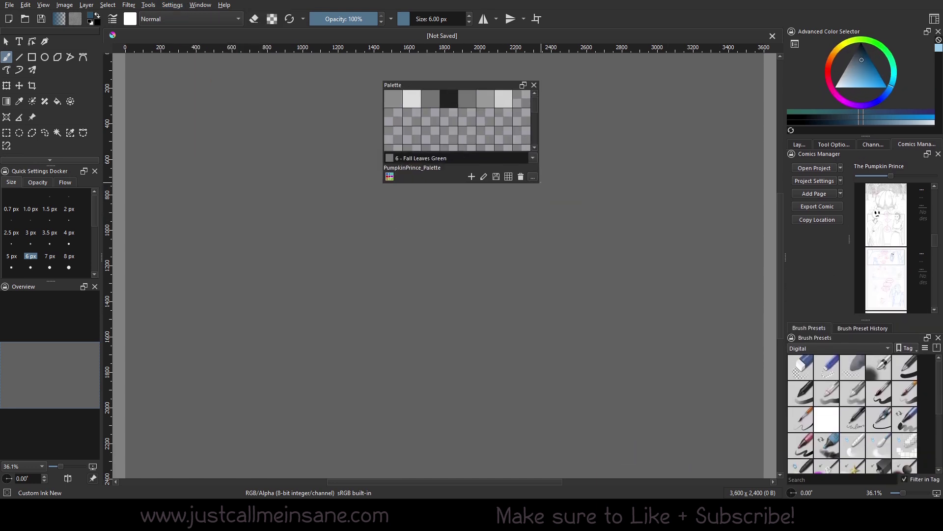
pyautogui.moveTo(539, 186); pyautogui.dragTo(557, 386)
# - Pick a new colour, enlarge the colour wheel panel, try the pop-up palette, then close Palette
pyautogui.moveTo(869, 76)
pyautogui.mouseDown()
pyautogui.moveTo(868, 64)
pyautogui.moveTo(861, 87)
pyautogui.moveTo(859, 64)
pyautogui.moveTo(860, 82)
pyautogui.mouseUp()
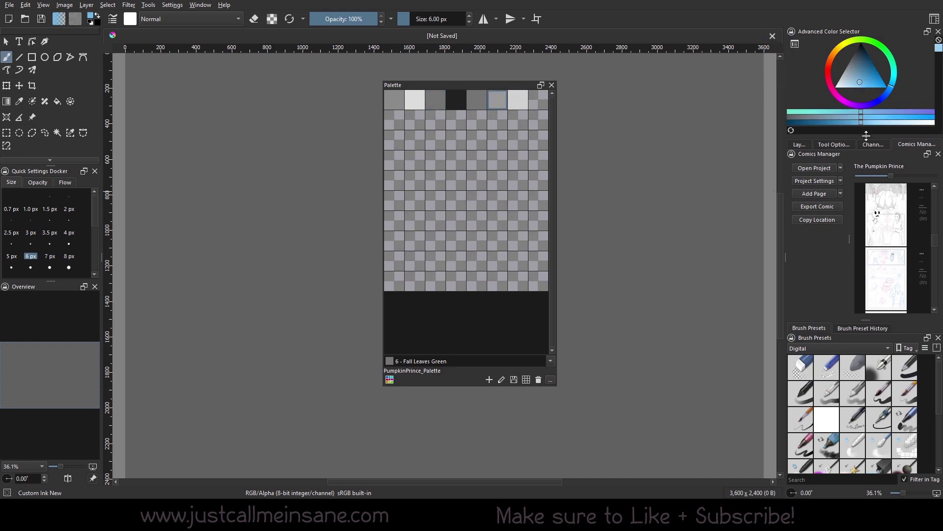
pyautogui.moveTo(865, 137); pyautogui.dragTo(867, 185)
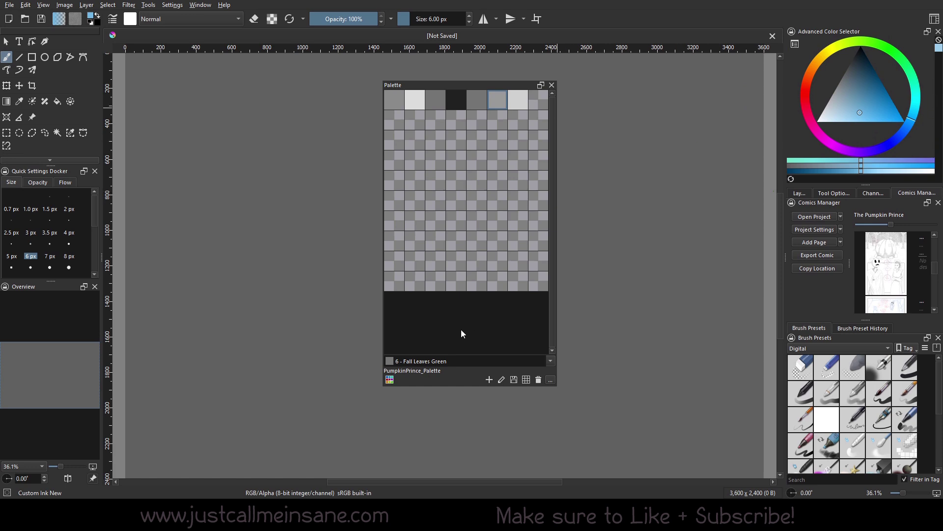
pyautogui.rightClick(260, 271)
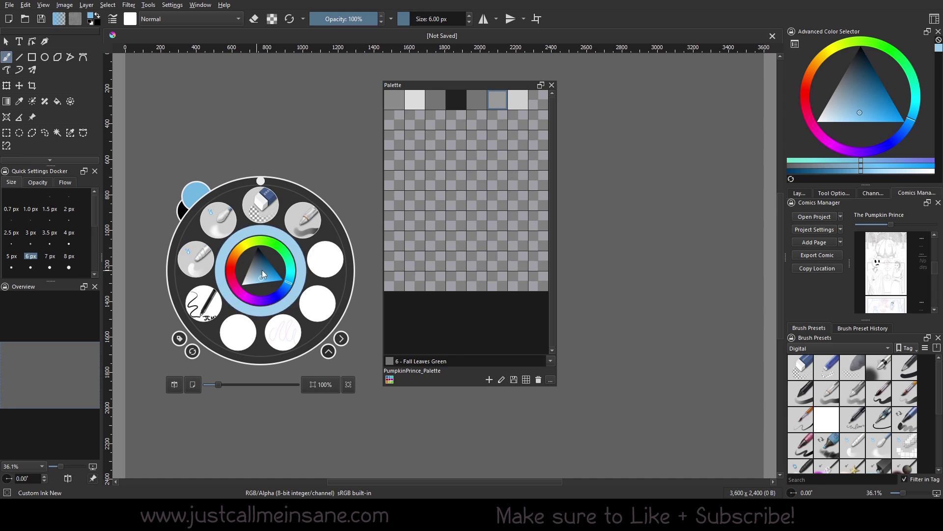
pyautogui.click(555, 124)
pyautogui.click(551, 86)
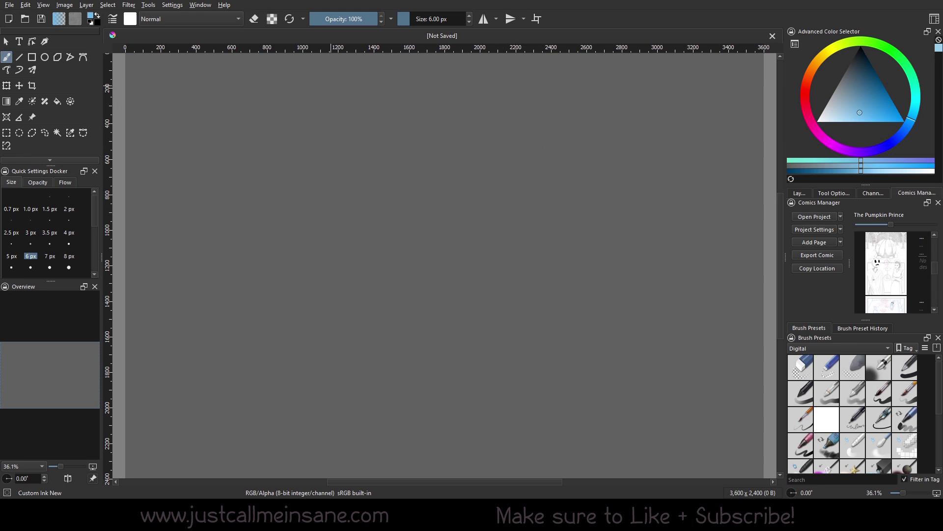
pyautogui.click(173, 6)
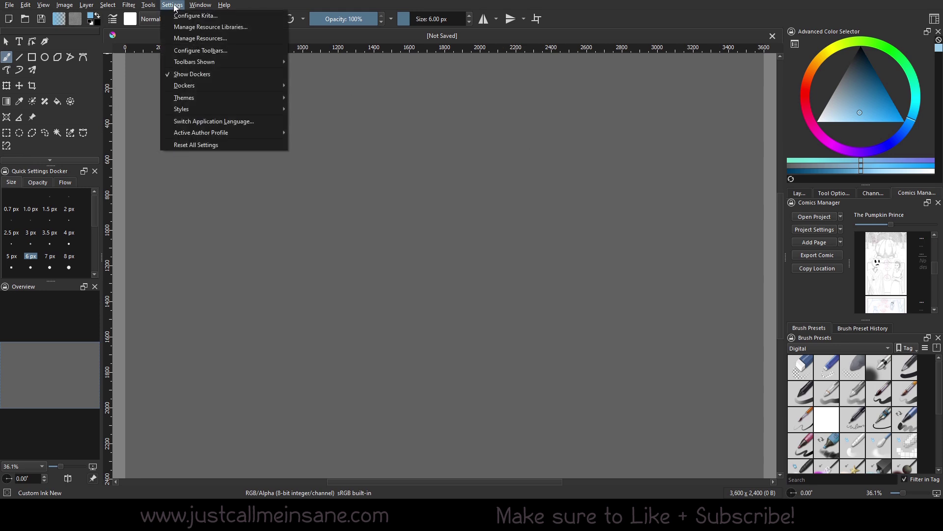
pyautogui.click(243, 30)
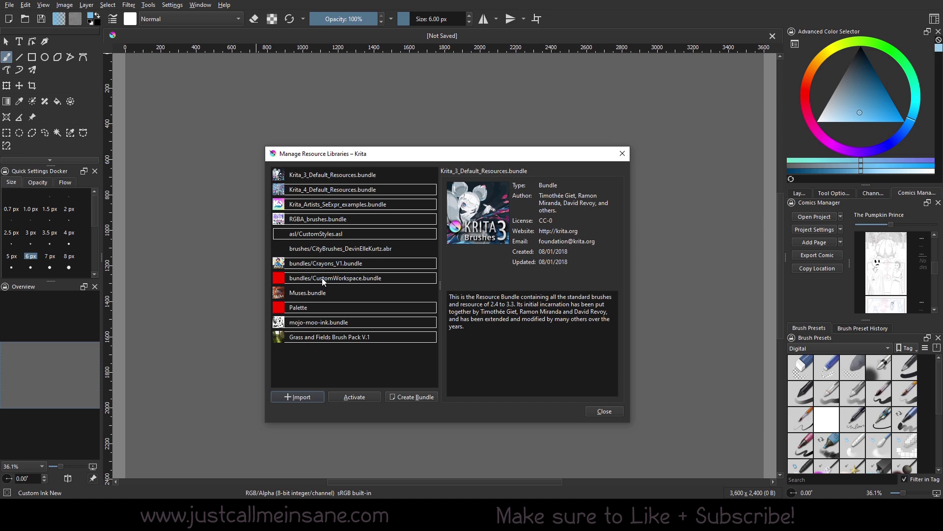
pyautogui.click(353, 178)
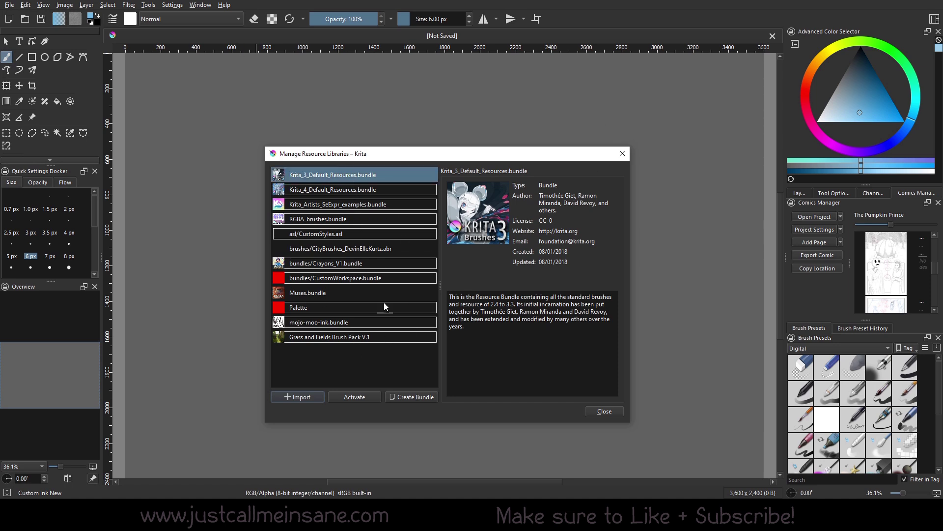
pyautogui.click(368, 235)
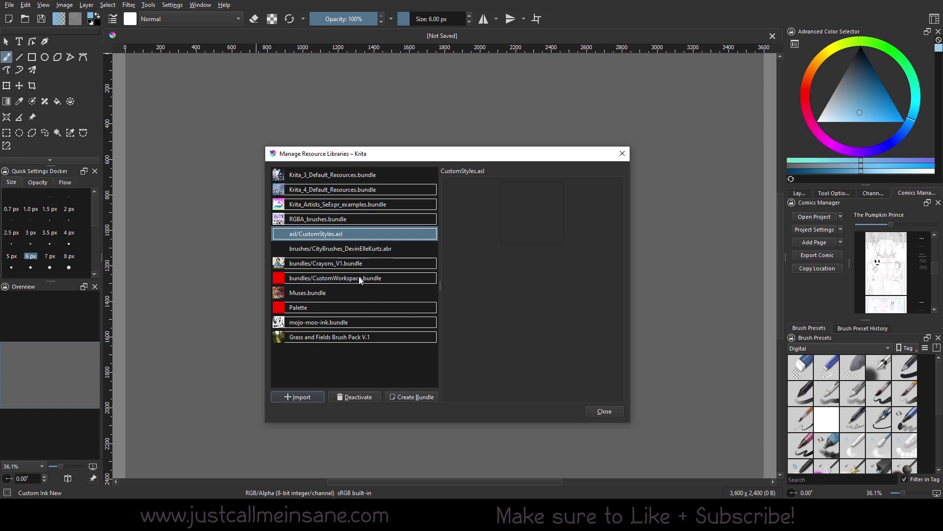
pyautogui.click(380, 334)
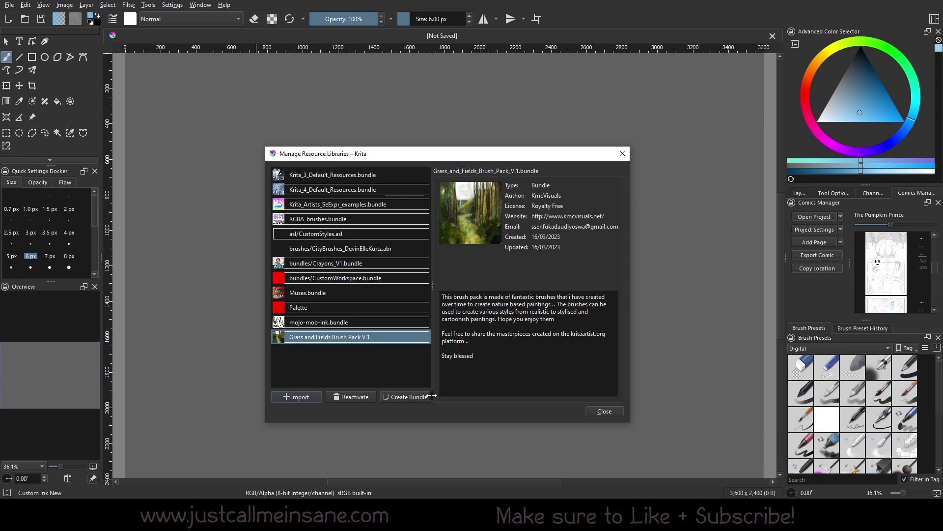
# - Close the resource library manager and reopen Manage Resources from Settings
pyautogui.click(622, 153)
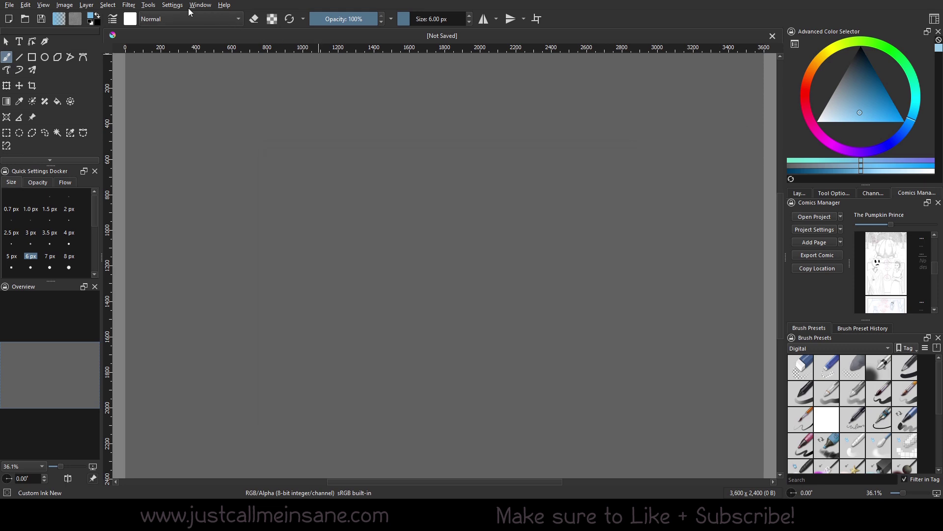
pyautogui.click(175, 5)
pyautogui.click(190, 40)
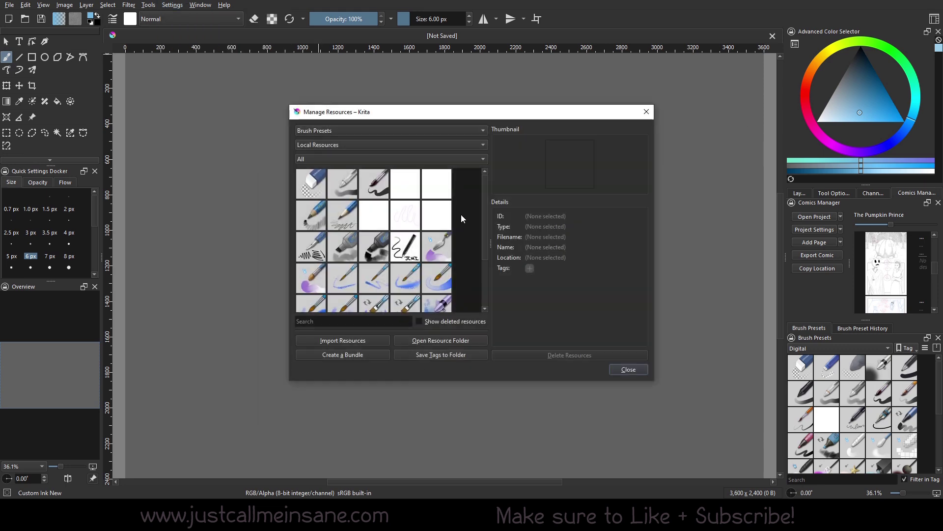
pyautogui.scroll(-3, 456, 246)
pyautogui.scroll(3, 460, 311)
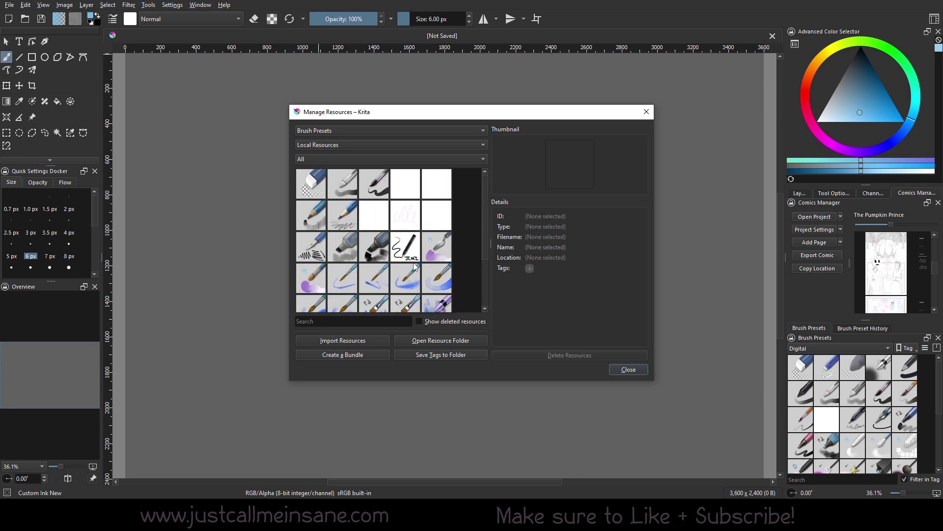
# - Browse the Palettes, SeExpr Scripts, Workspaces, Task Sets, Layer Styles and Brush Tips resource types
pyautogui.click(328, 133)
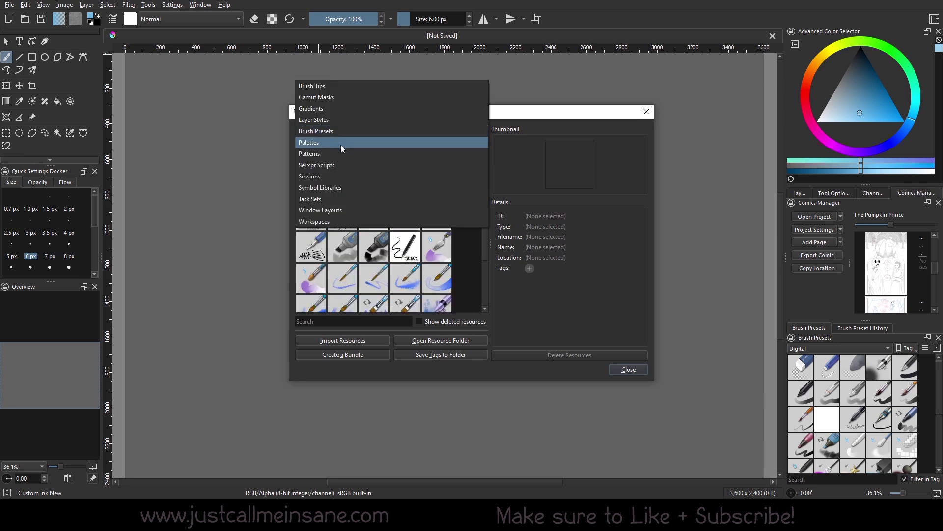
pyautogui.click(340, 142)
pyautogui.click(349, 130)
pyautogui.click(350, 155)
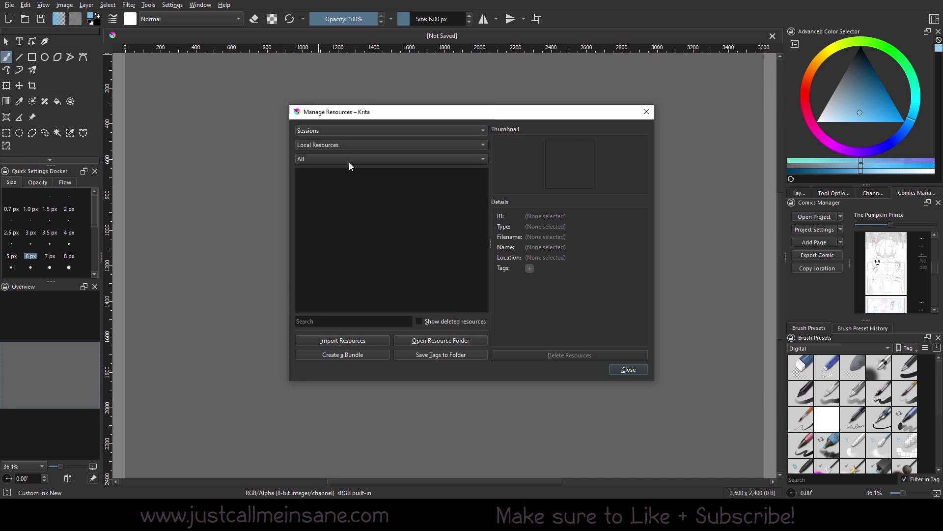
pyautogui.click(366, 131)
pyautogui.click(368, 180)
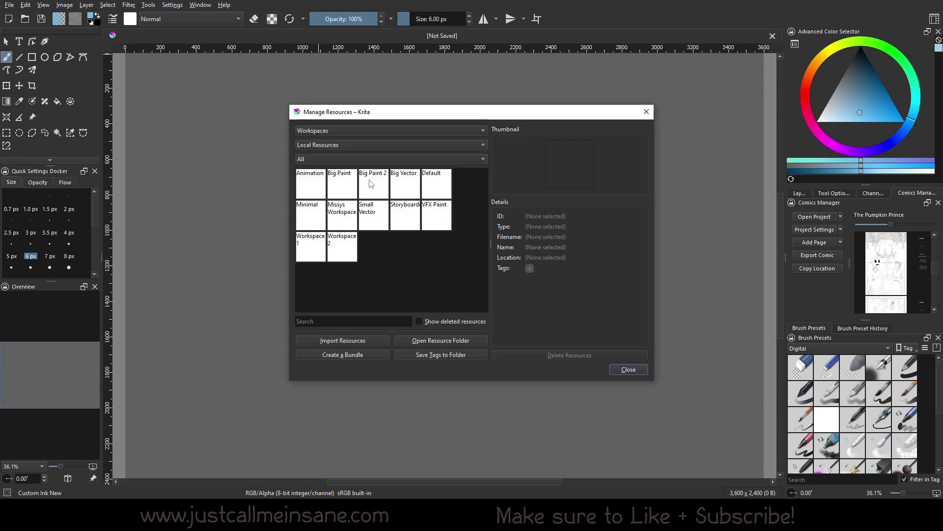
pyautogui.click(359, 130)
pyautogui.click(367, 110)
pyautogui.click(385, 131)
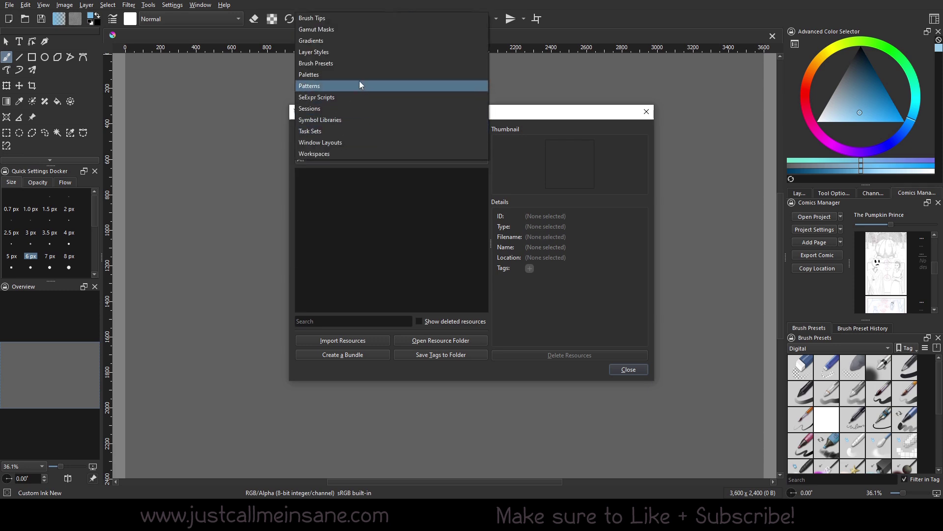
pyautogui.click(367, 58)
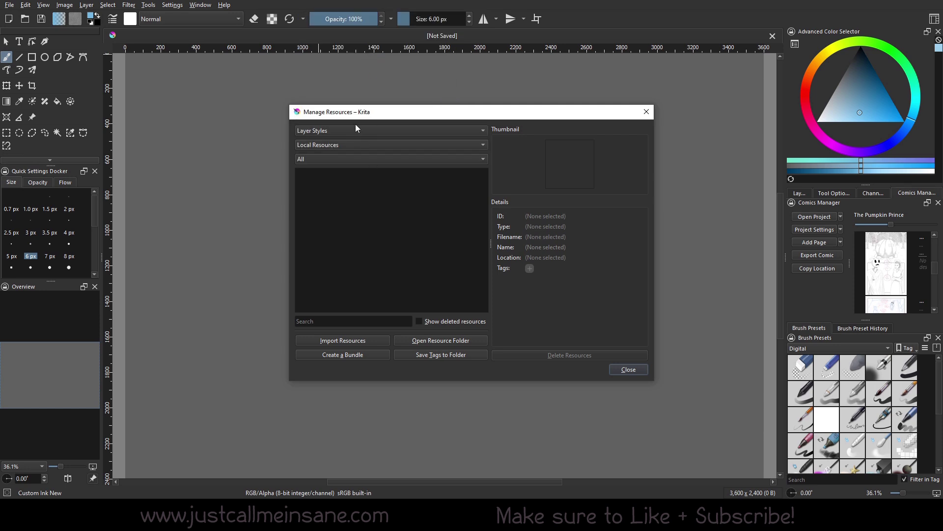
pyautogui.click(356, 129)
pyautogui.click(338, 99)
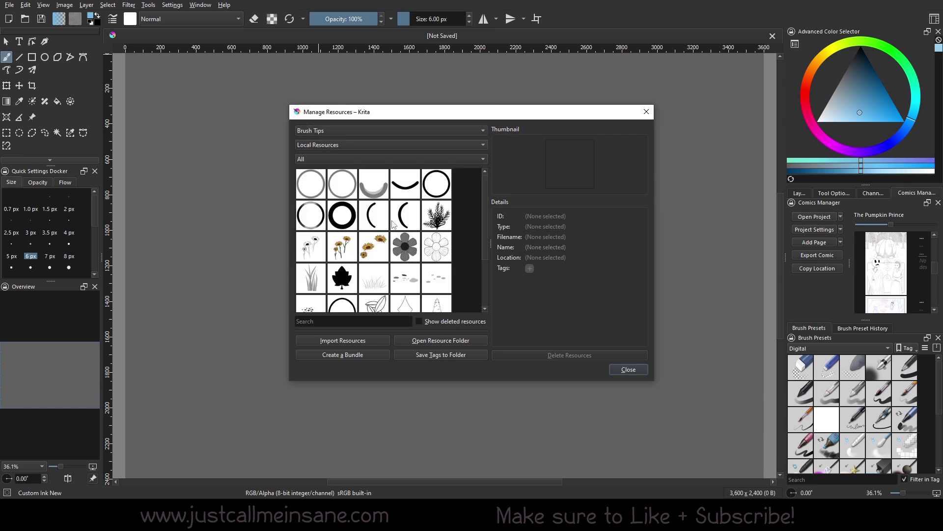
# - Look through the Brush Tips grid, then switch the resource type to Brush Presets
pyautogui.scroll(-1, 404, 229)
pyautogui.scroll(1, 403, 255)
pyautogui.moveTo(404, 282)
pyautogui.scroll(-2, 464, 232)
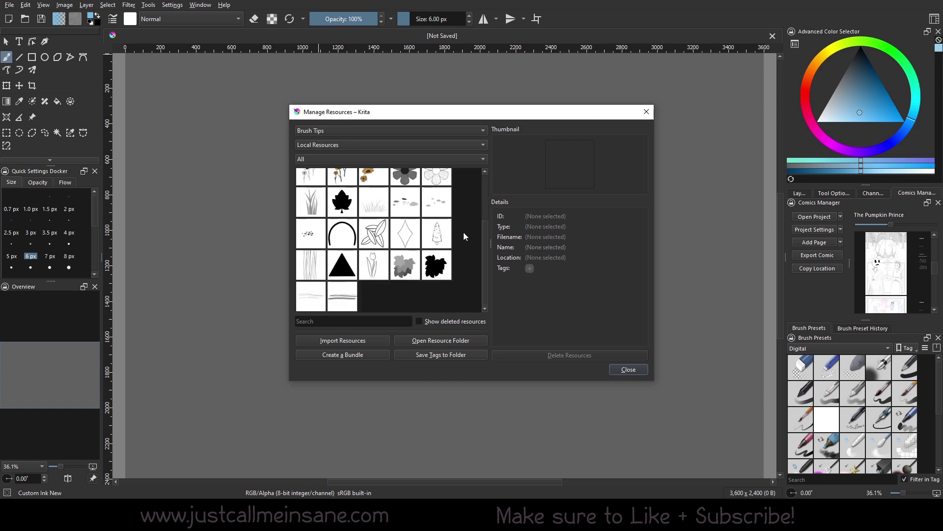
pyautogui.scroll(2, 466, 260)
pyautogui.click(385, 133)
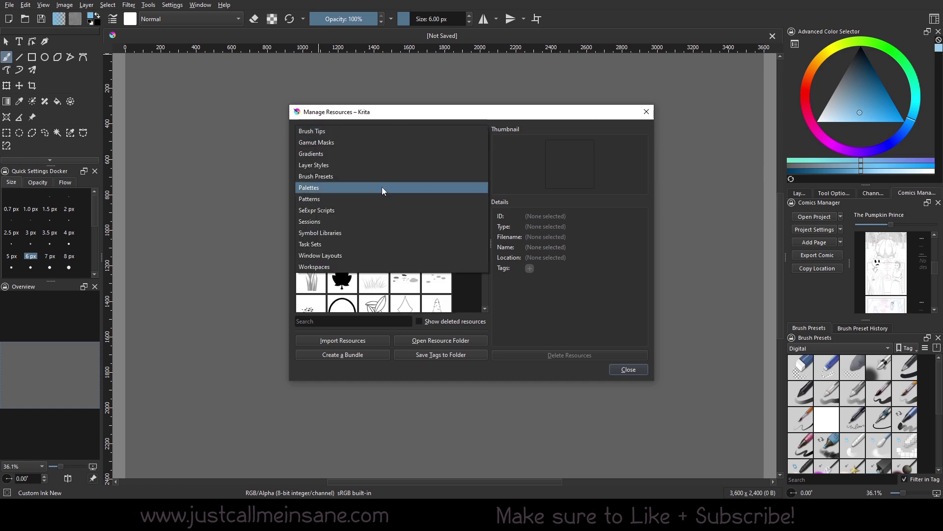
pyautogui.click(371, 176)
pyautogui.scroll(-3, 424, 246)
pyautogui.scroll(3, 424, 245)
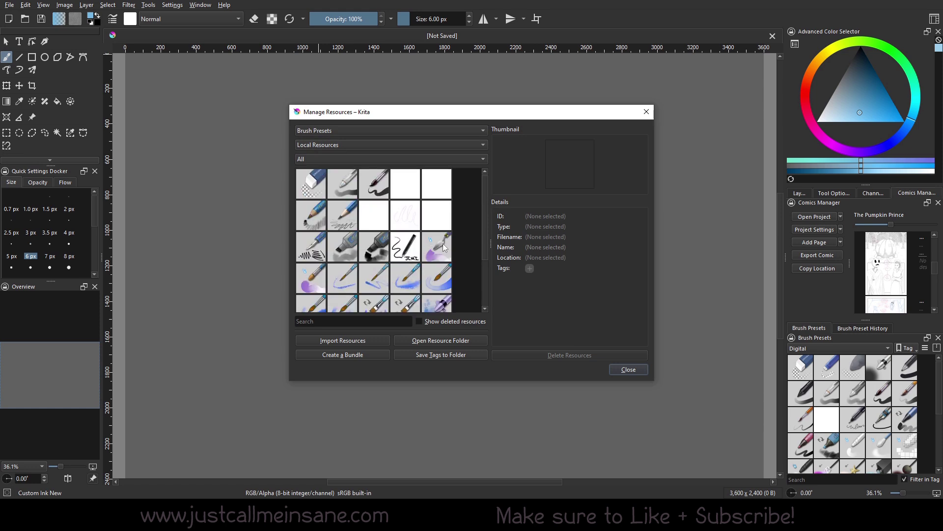
# - Filter the brush presets to mojo-moo-ink.bundle and scroll through its presets
pyautogui.click(434, 145)
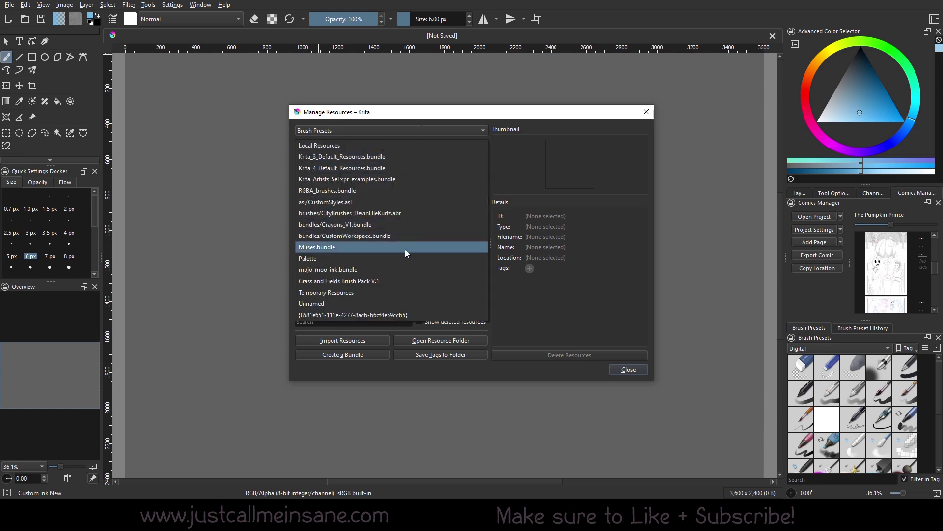
pyautogui.click(397, 270)
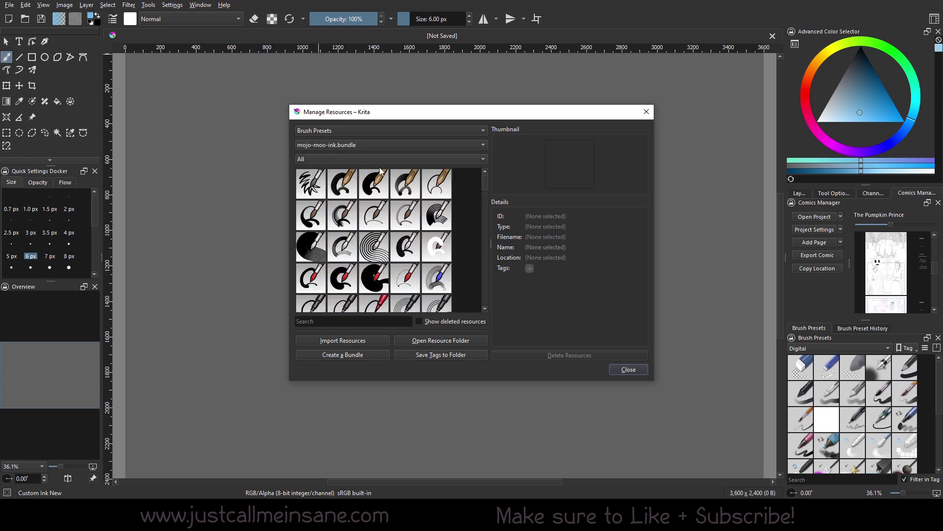
pyautogui.scroll(-5, 412, 259)
pyautogui.scroll(5, 413, 259)
pyautogui.scroll(-2, 402, 235)
pyautogui.scroll(-5, 402, 235)
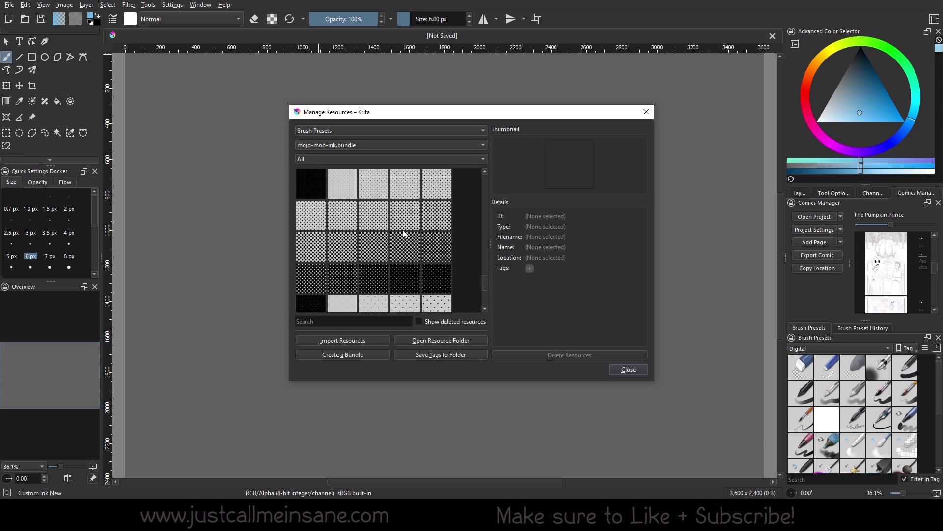
pyautogui.scroll(6, 413, 280)
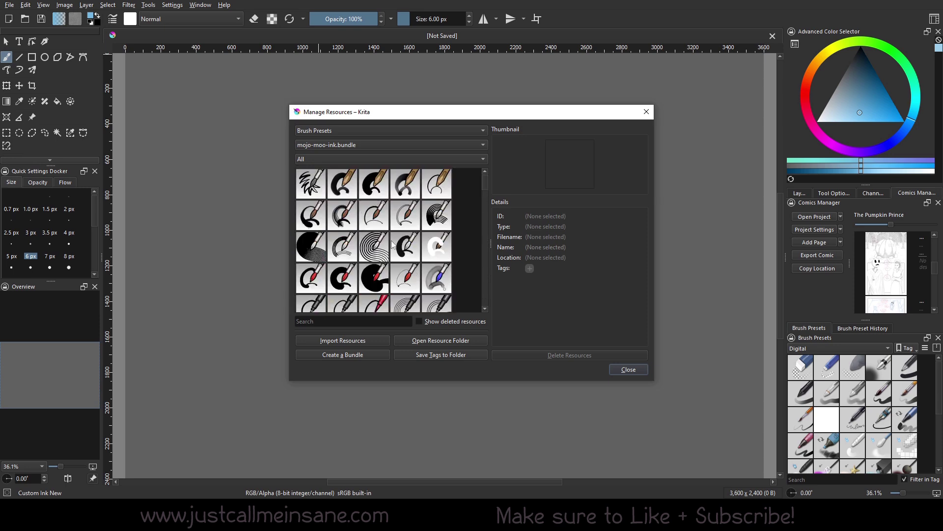
pyautogui.moveTo(430, 273)
# - Close Manage Resources and toggle the Edit toolbar on, off, then on again
pyautogui.press('Escape')
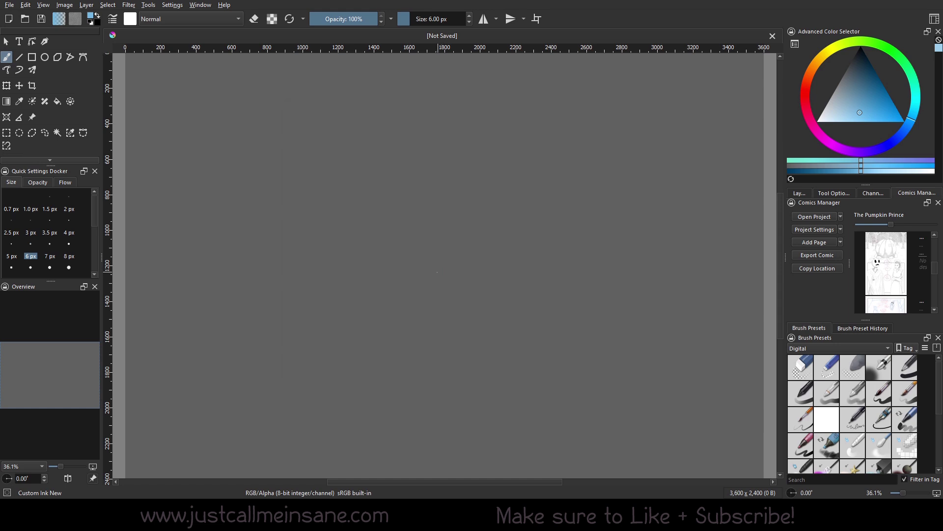
pyautogui.click(172, 5)
pyautogui.moveTo(204, 61)
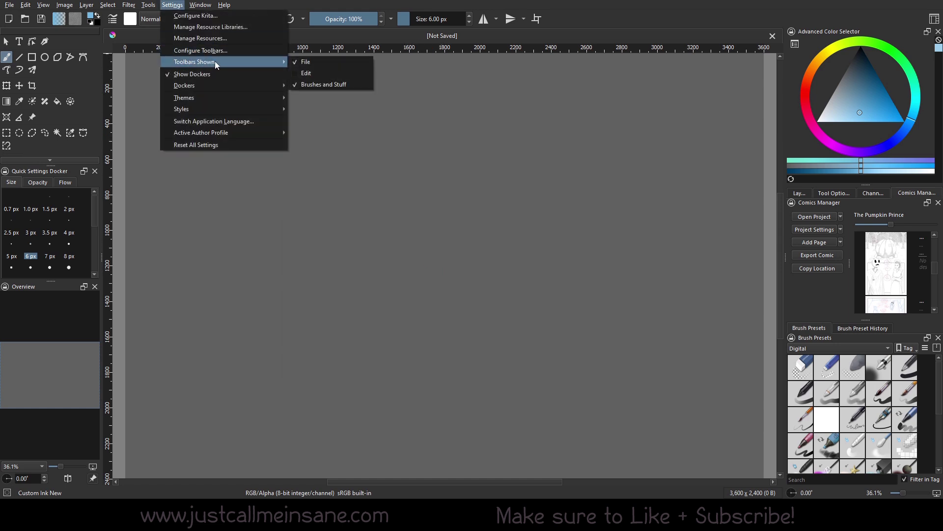
pyautogui.click(343, 74)
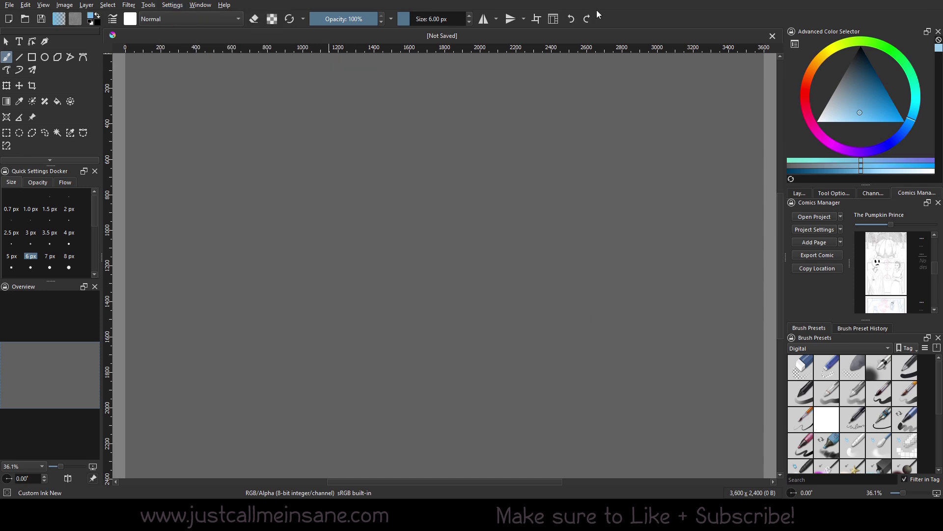
pyautogui.click(172, 5)
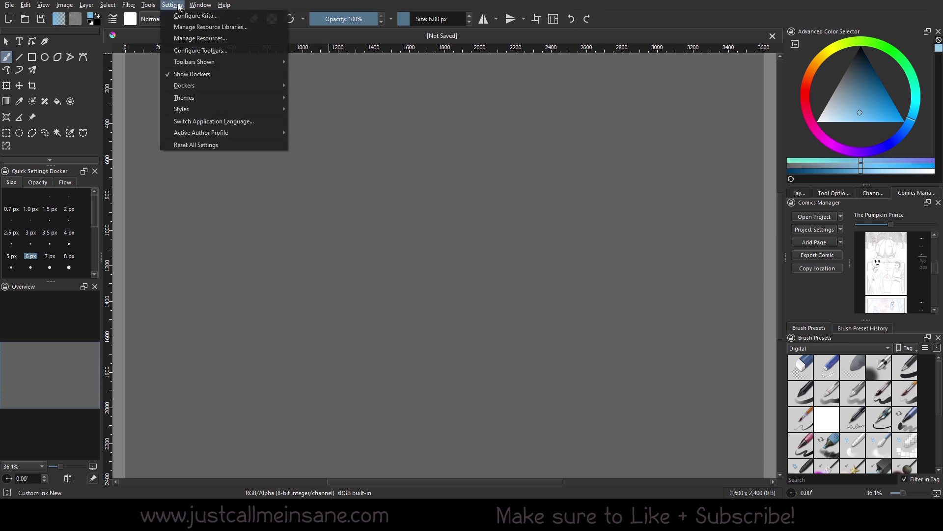
pyautogui.moveTo(259, 63)
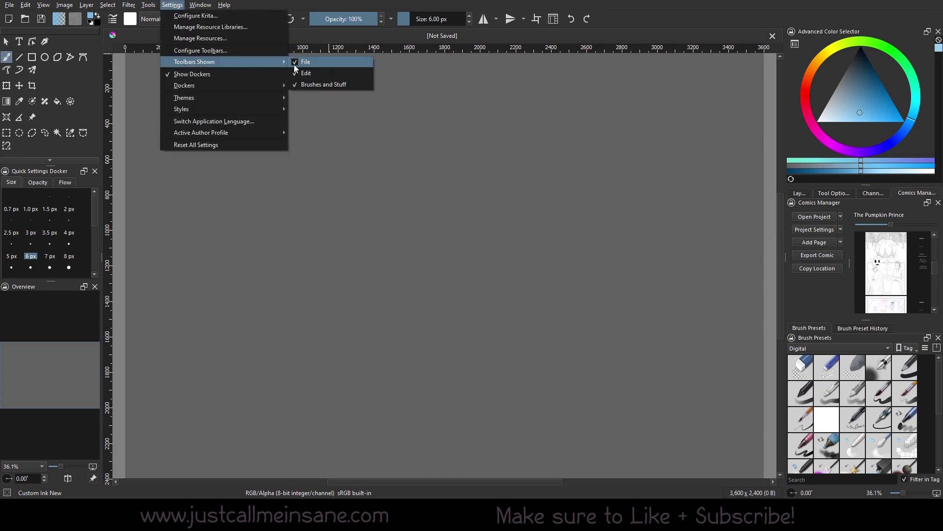
pyautogui.click(310, 73)
pyautogui.click(172, 5)
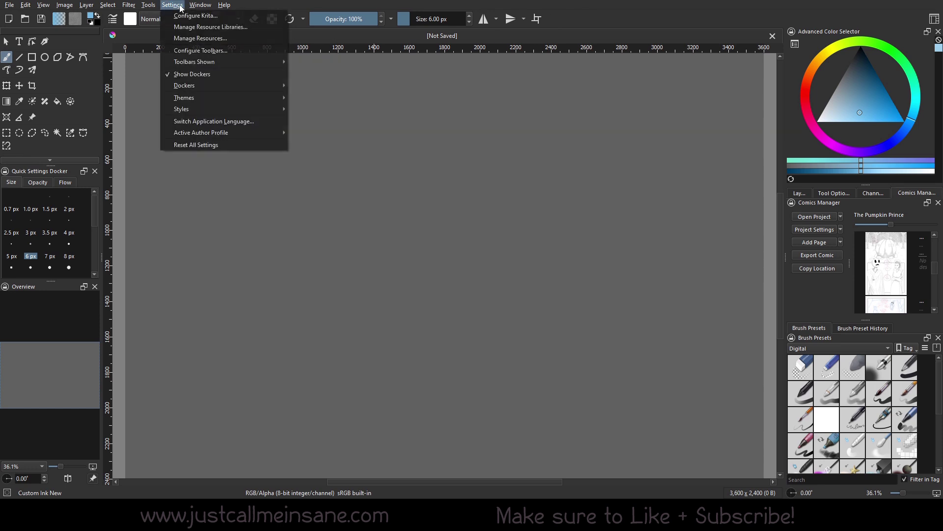
pyautogui.moveTo(232, 63)
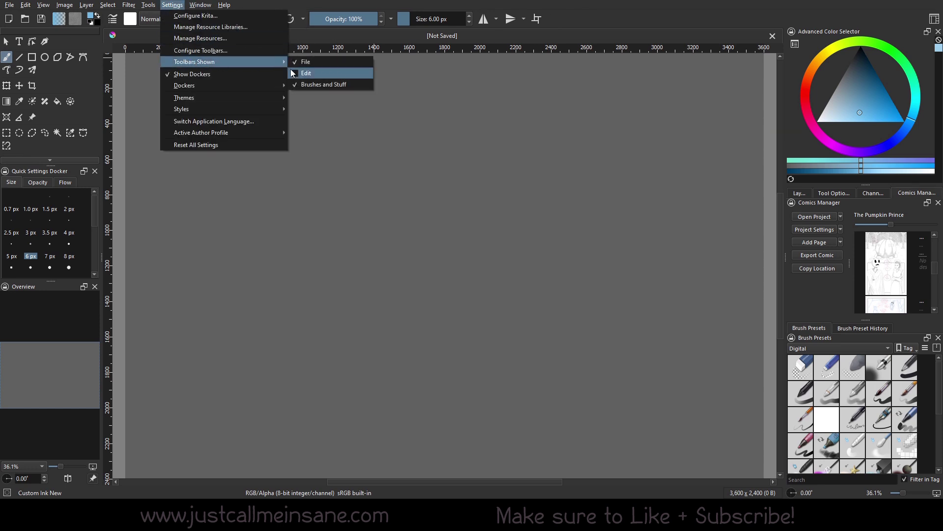
pyautogui.click(307, 73)
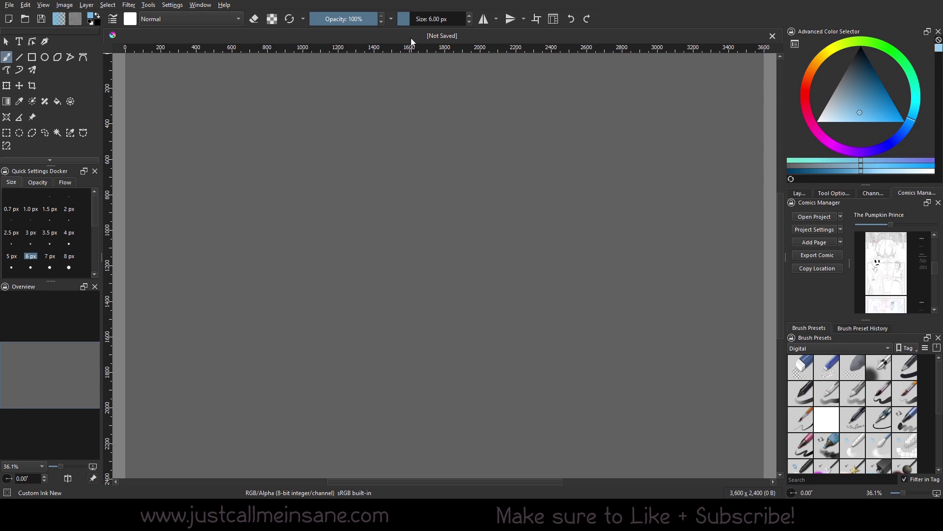
# - Hide the Brushes and Stuff toolbar via Toolbars Shown
pyautogui.click(178, 5)
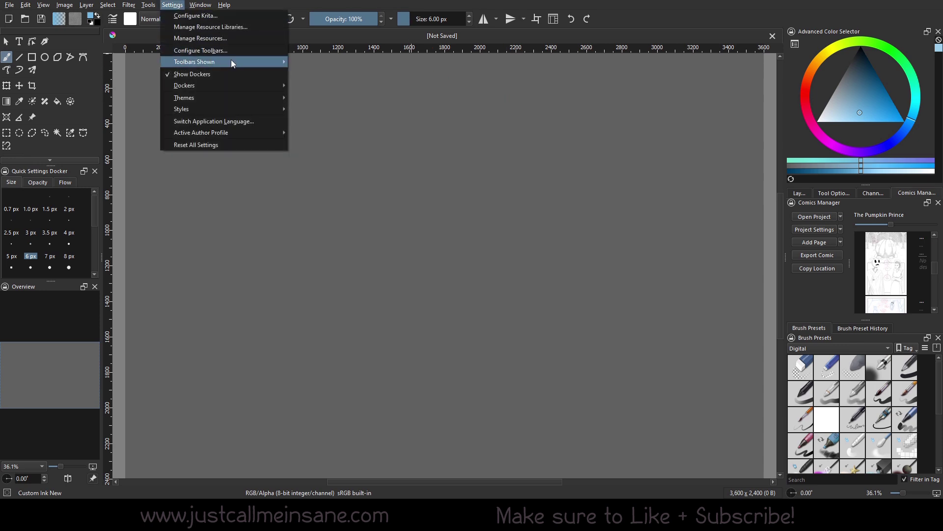
pyautogui.moveTo(233, 60)
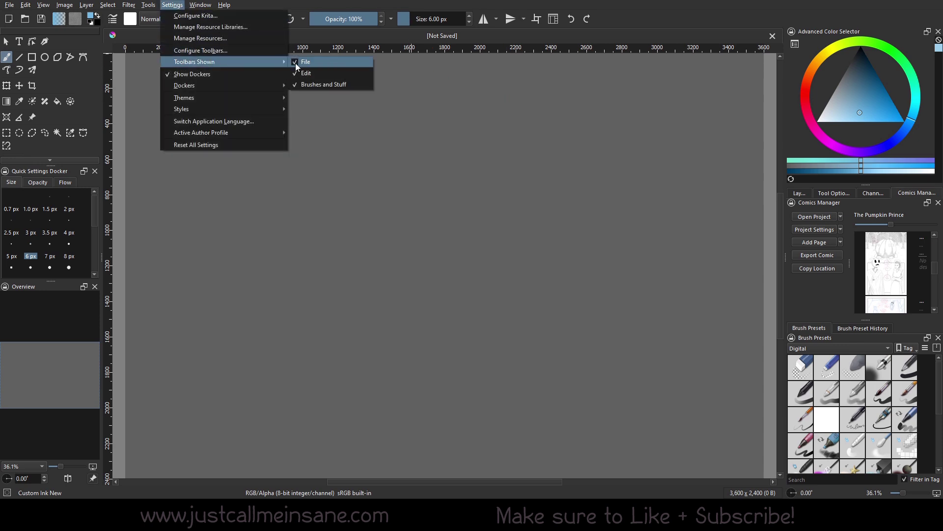
pyautogui.click(295, 84)
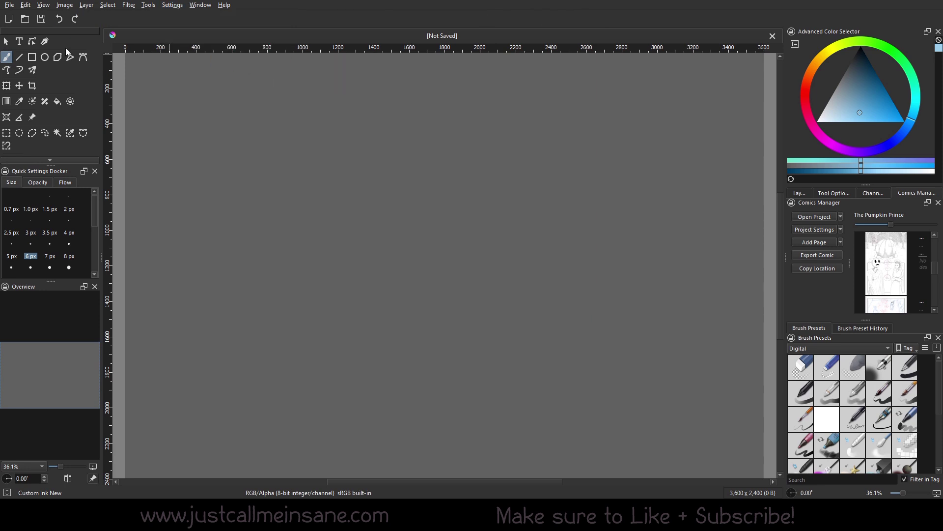
# - Hide the File toolbar via Toolbars Shown
pyautogui.click(172, 6)
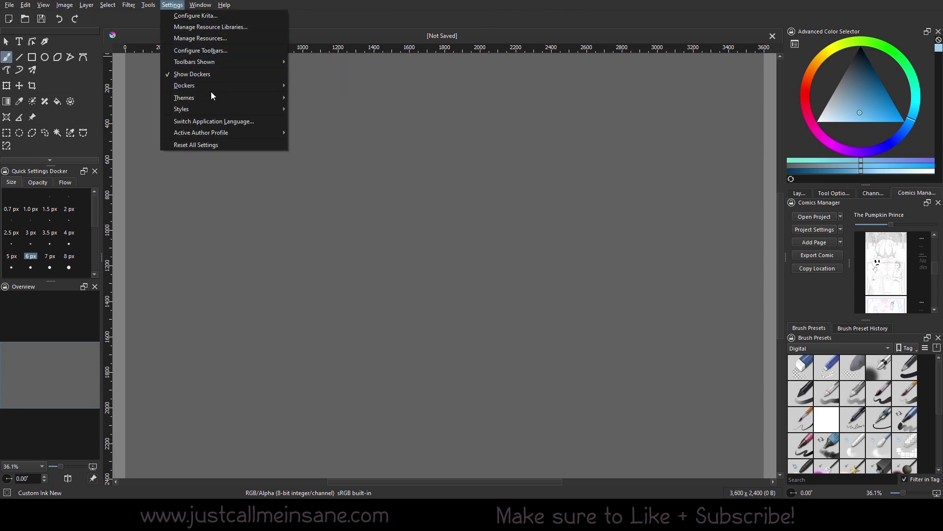
pyautogui.moveTo(211, 62)
pyautogui.click(301, 62)
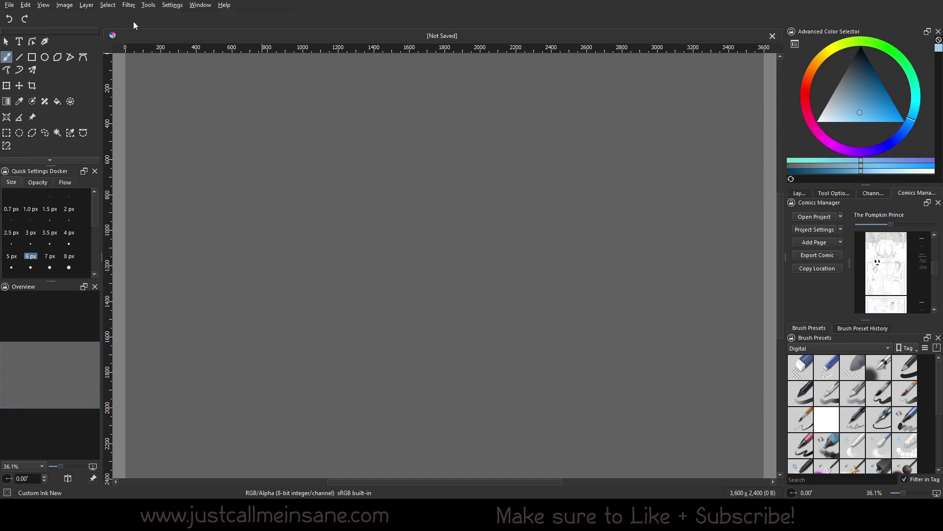
# - Glance at the Dockers list, then show the Brushes and Stuff and File toolbars again
pyautogui.click(174, 6)
pyautogui.moveTo(205, 85)
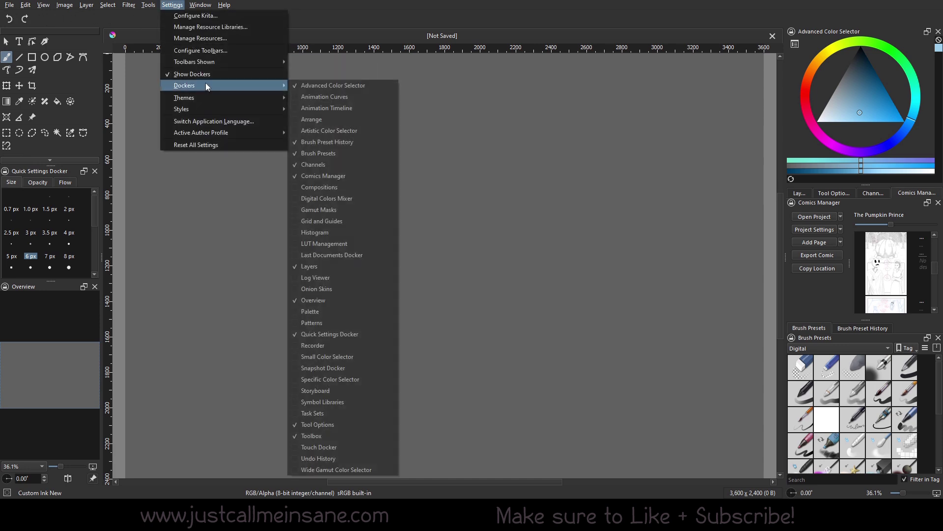
pyautogui.moveTo(266, 61)
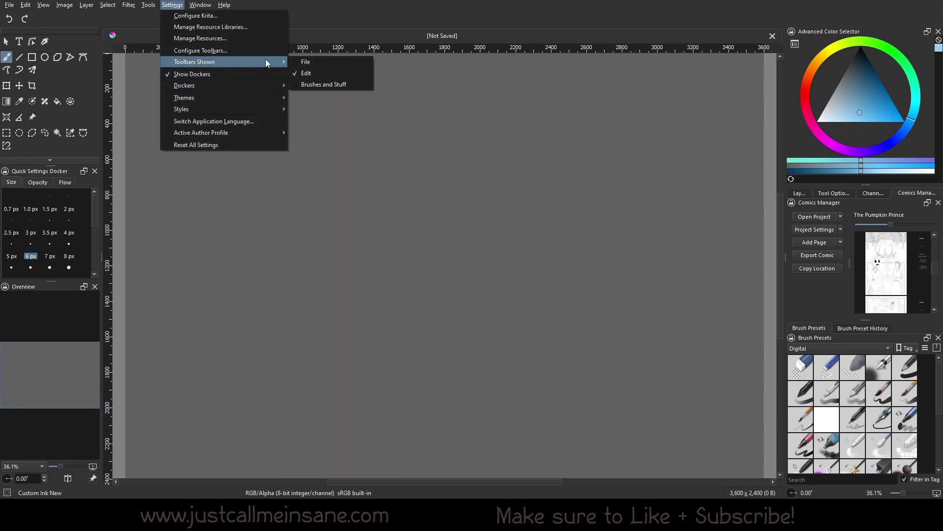
pyautogui.click(298, 85)
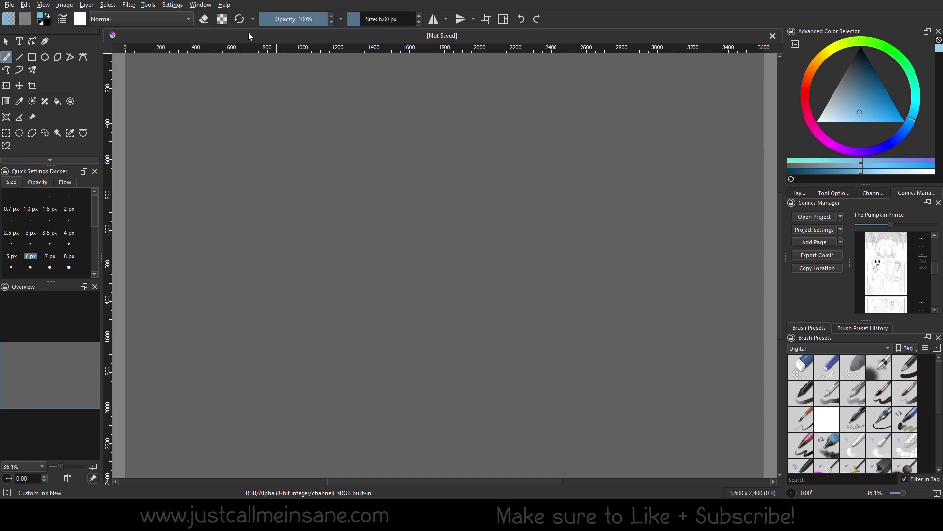
pyautogui.click(170, 5)
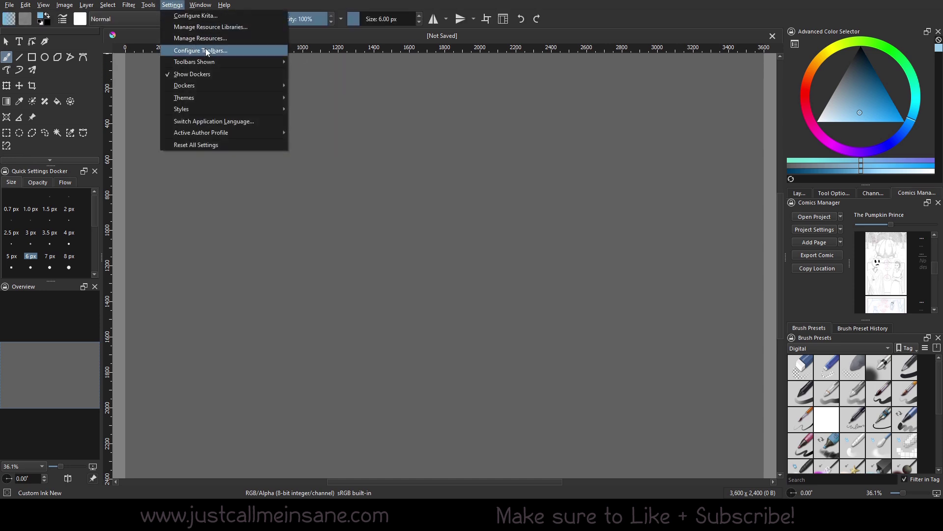
pyautogui.click(297, 63)
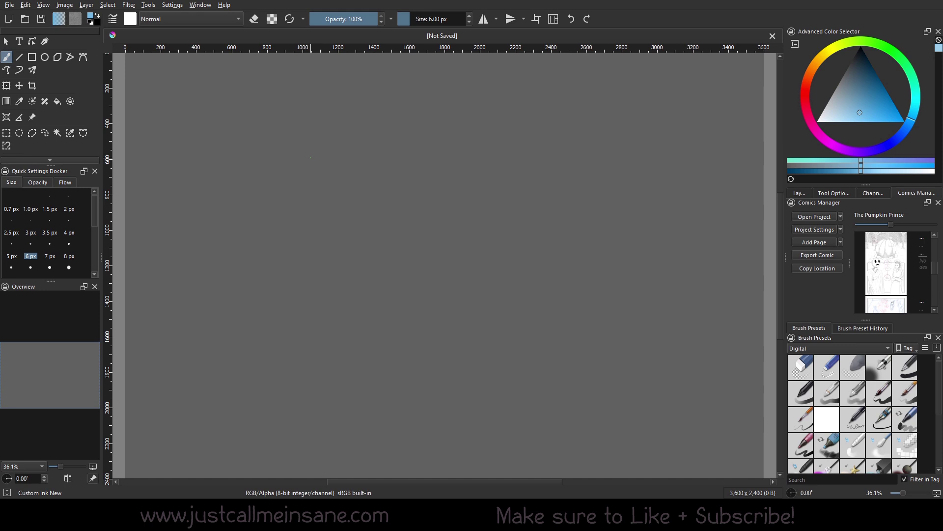
# - Toggle the Edit toolbar's visibility from Toolbars Shown
pyautogui.click(172, 5)
pyautogui.click(172, 5)
pyautogui.click(173, 9)
pyautogui.moveTo(190, 61)
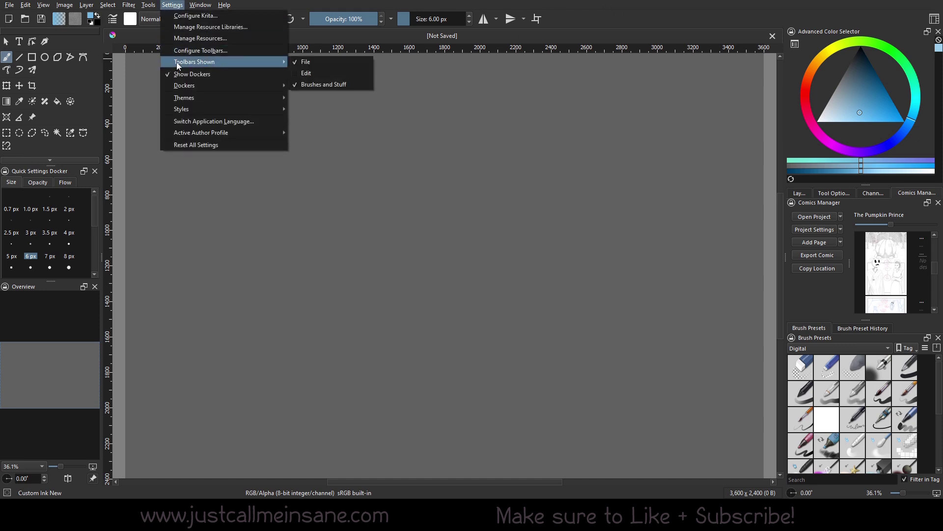
pyautogui.click(299, 73)
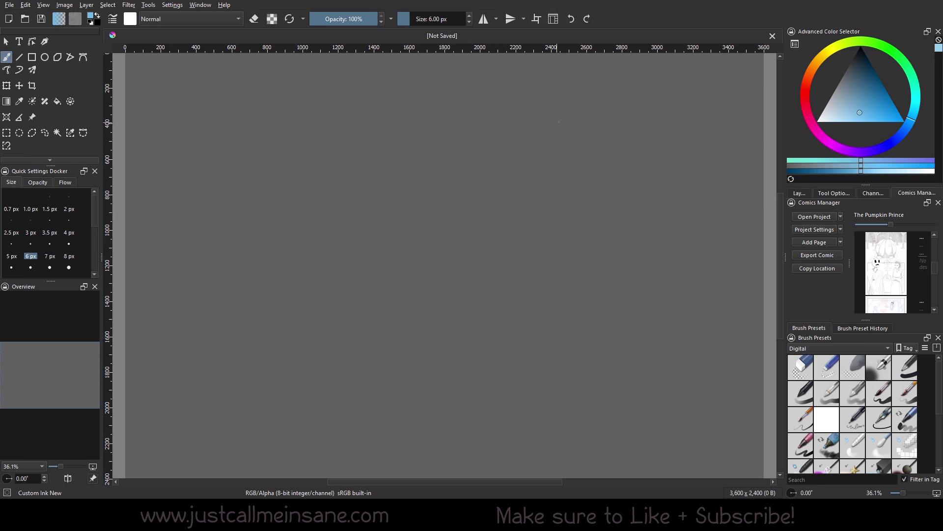
pyautogui.click(553, 18)
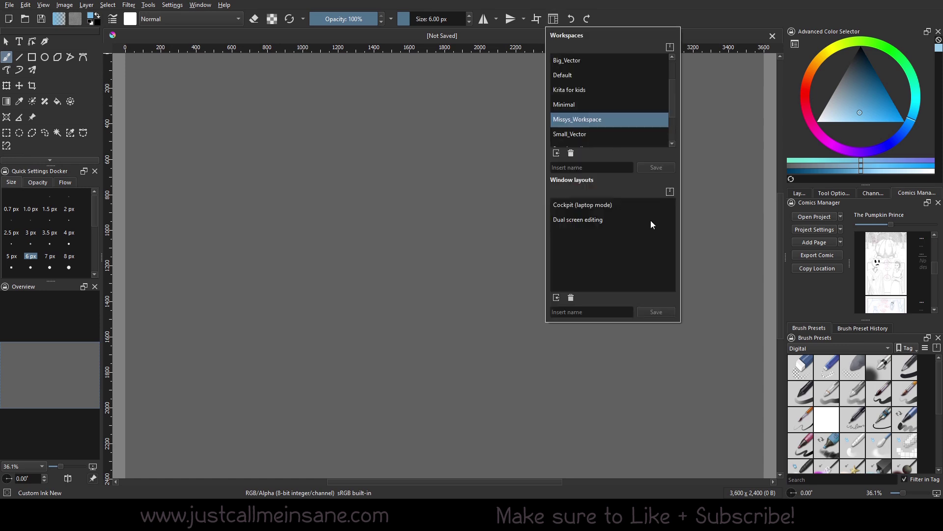
pyautogui.press('Escape')
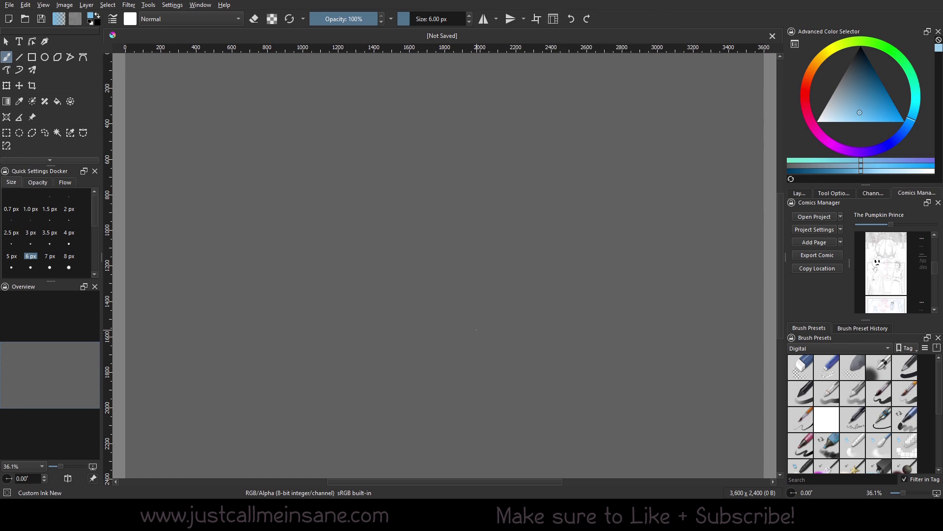